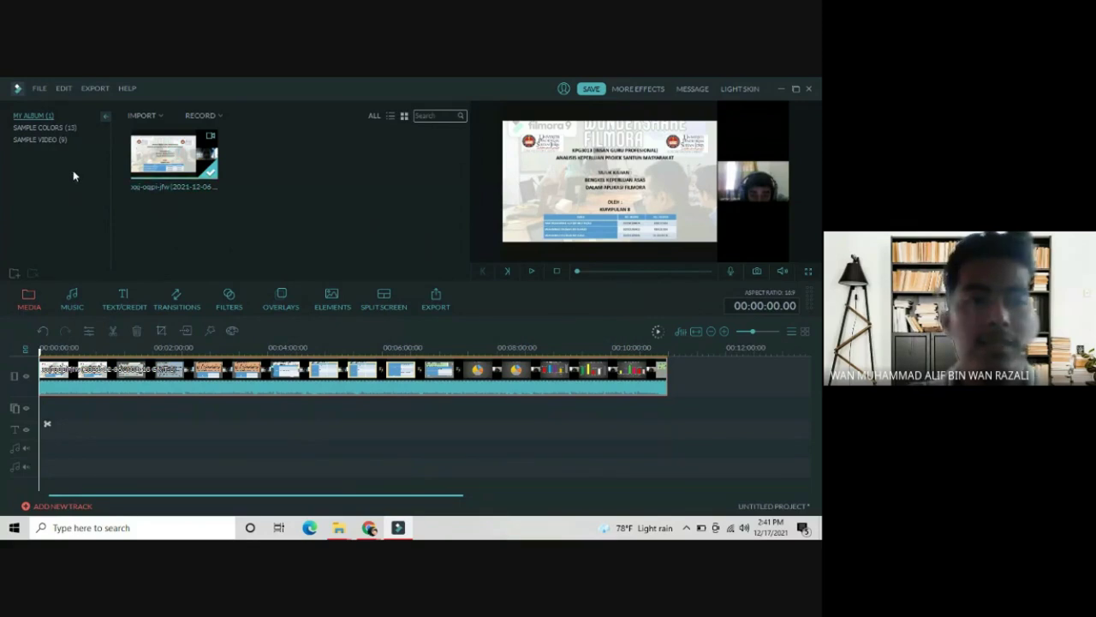
pyautogui.click(41, 88)
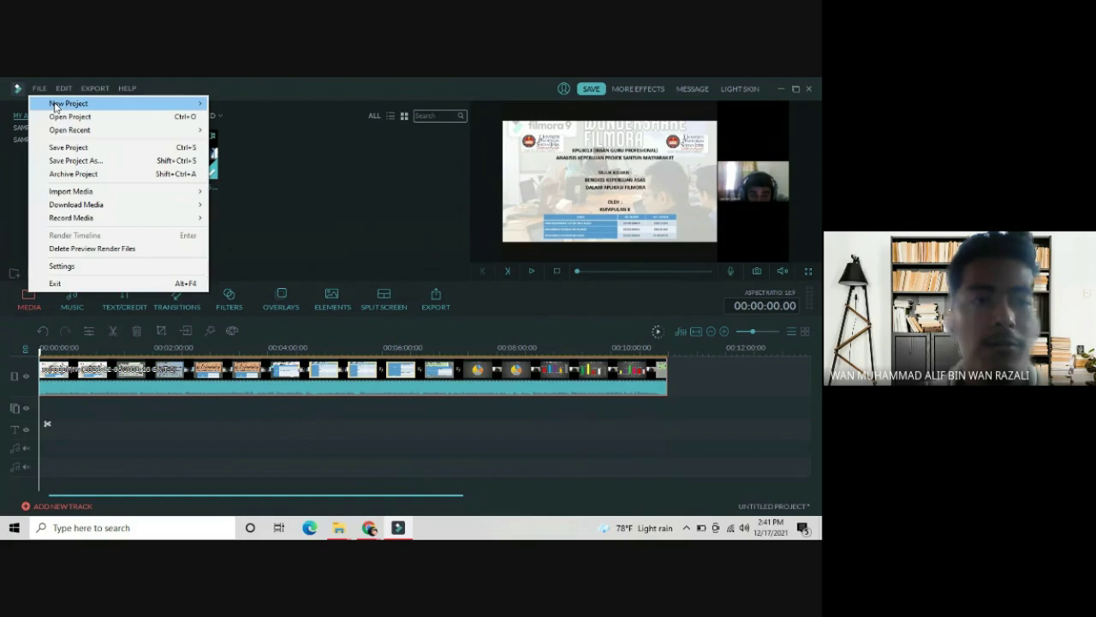
pyautogui.moveTo(54, 106)
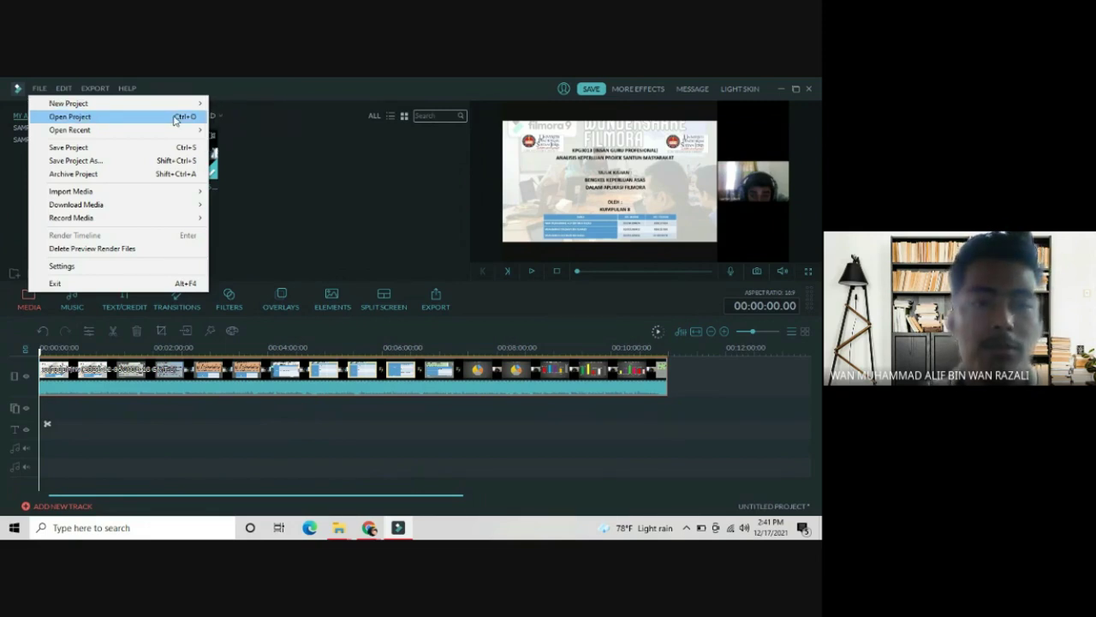
pyautogui.click(174, 118)
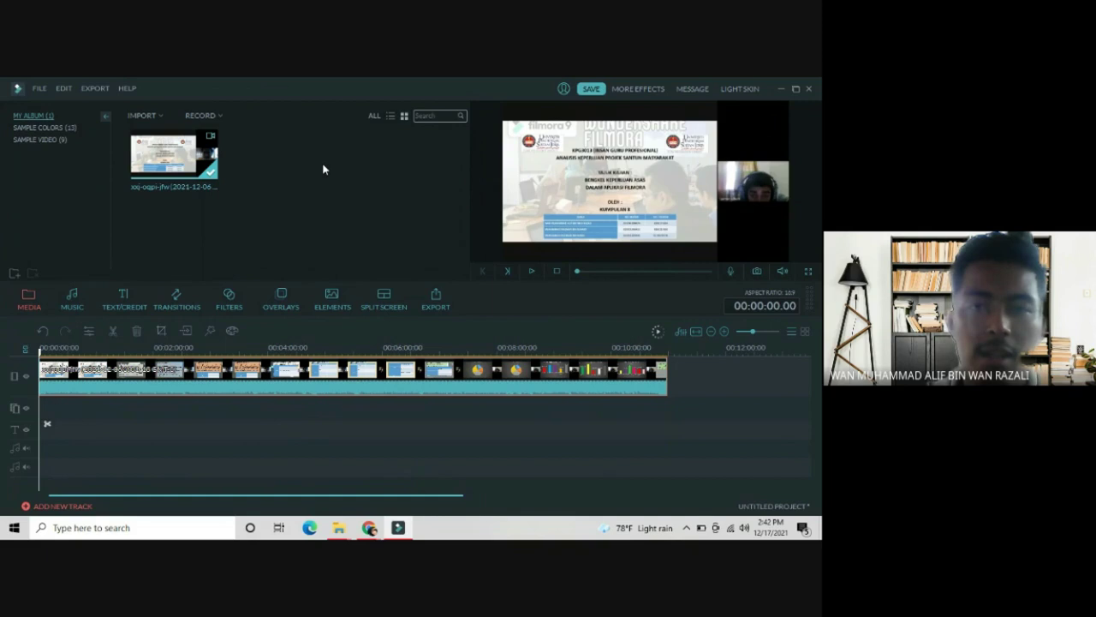
pyautogui.click(39, 88)
pyautogui.click(51, 107)
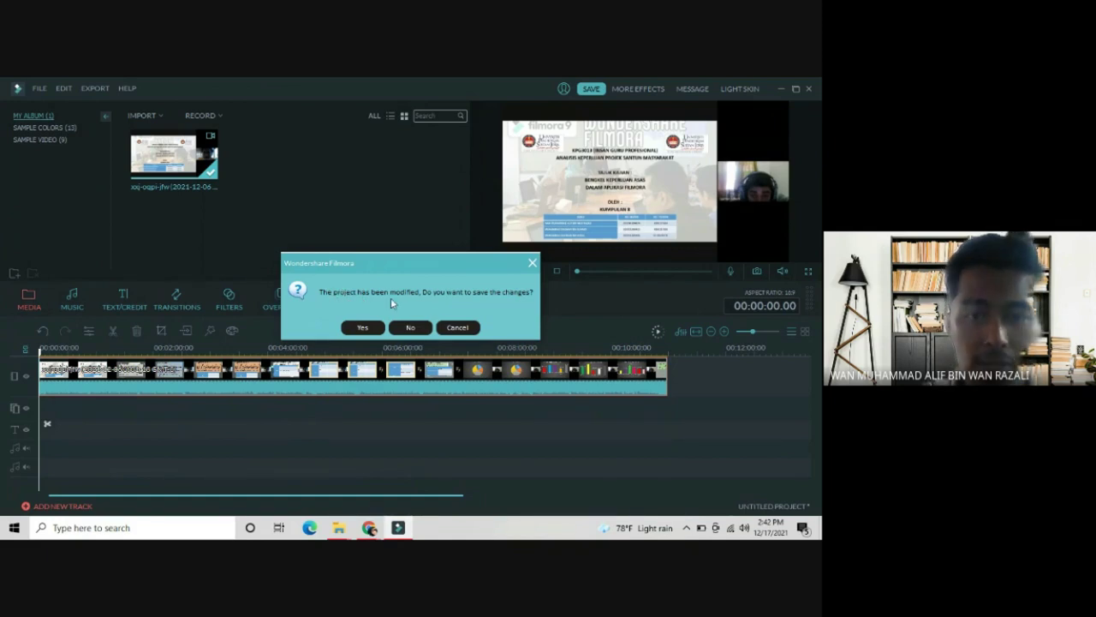
pyautogui.click(463, 327)
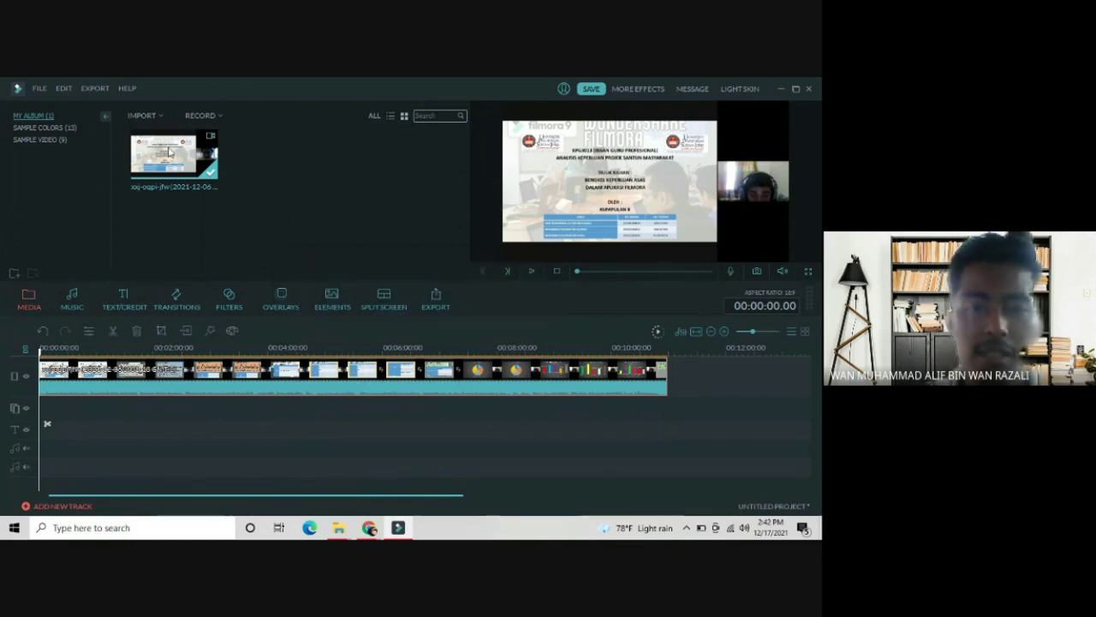
# - Open the recent project VE Project 1.wve without saving the current changes, and skip relocating its missing media files
pyautogui.click(38, 89)
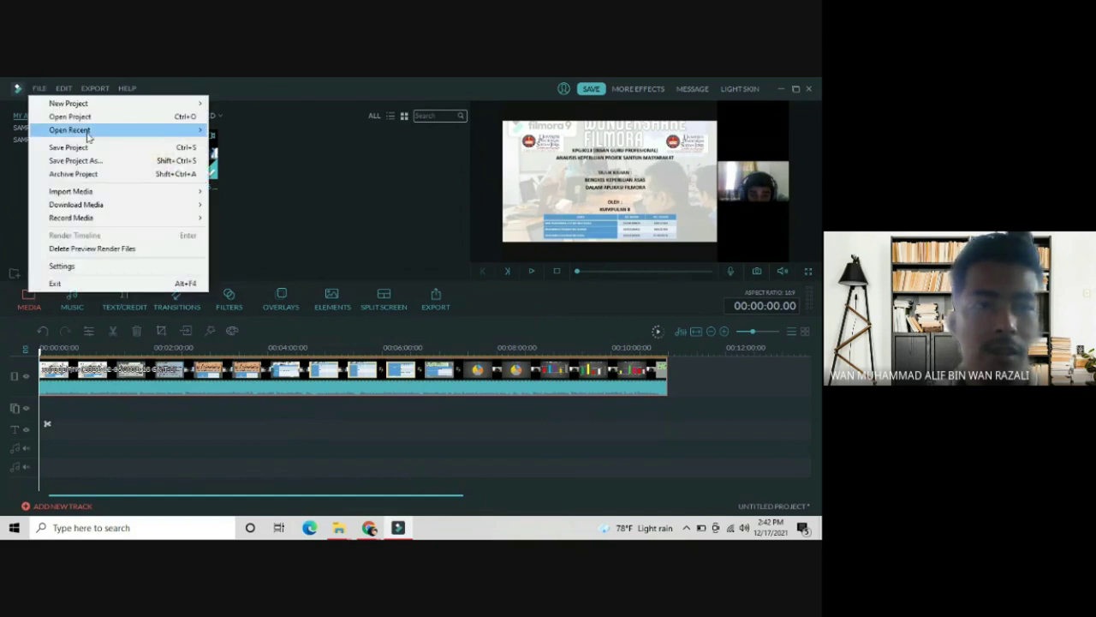
pyautogui.moveTo(88, 135)
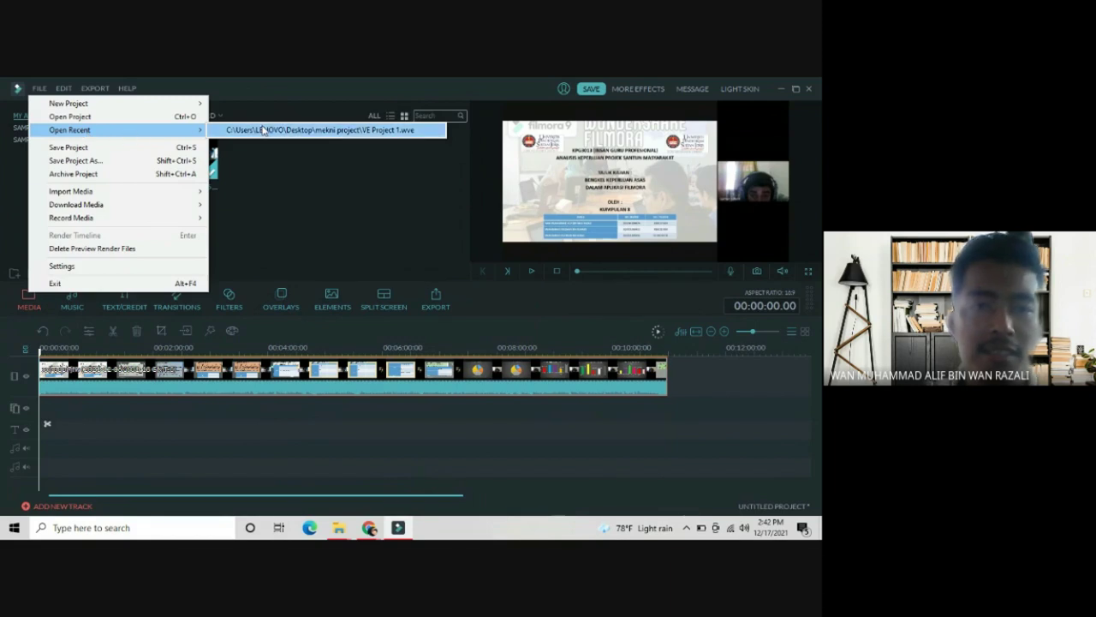
pyautogui.click(263, 130)
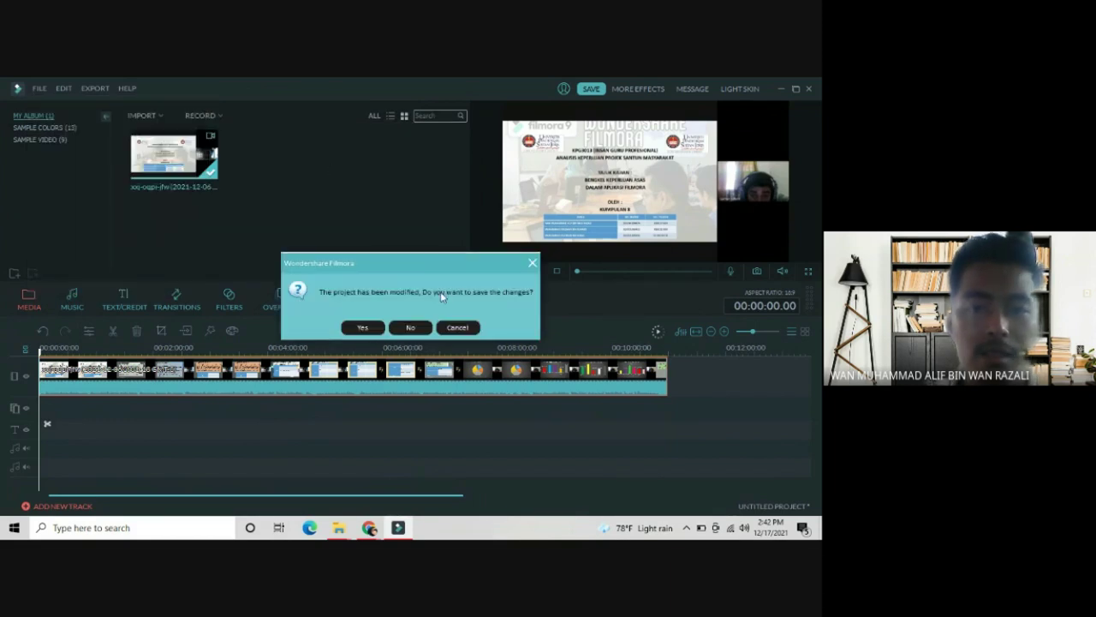
pyautogui.click(406, 328)
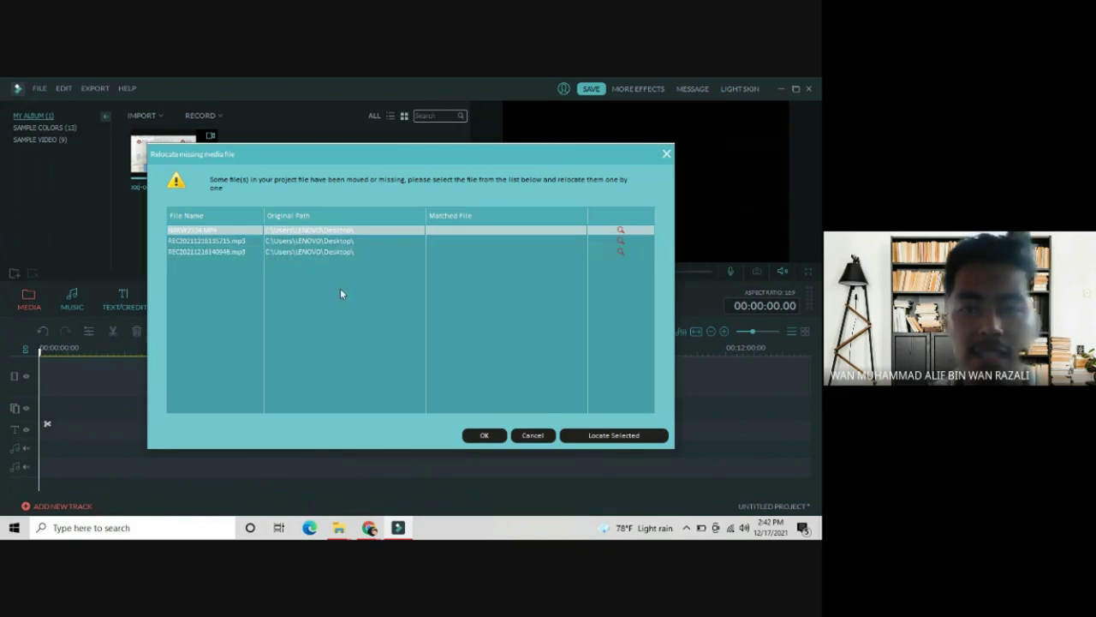
pyautogui.click(532, 435)
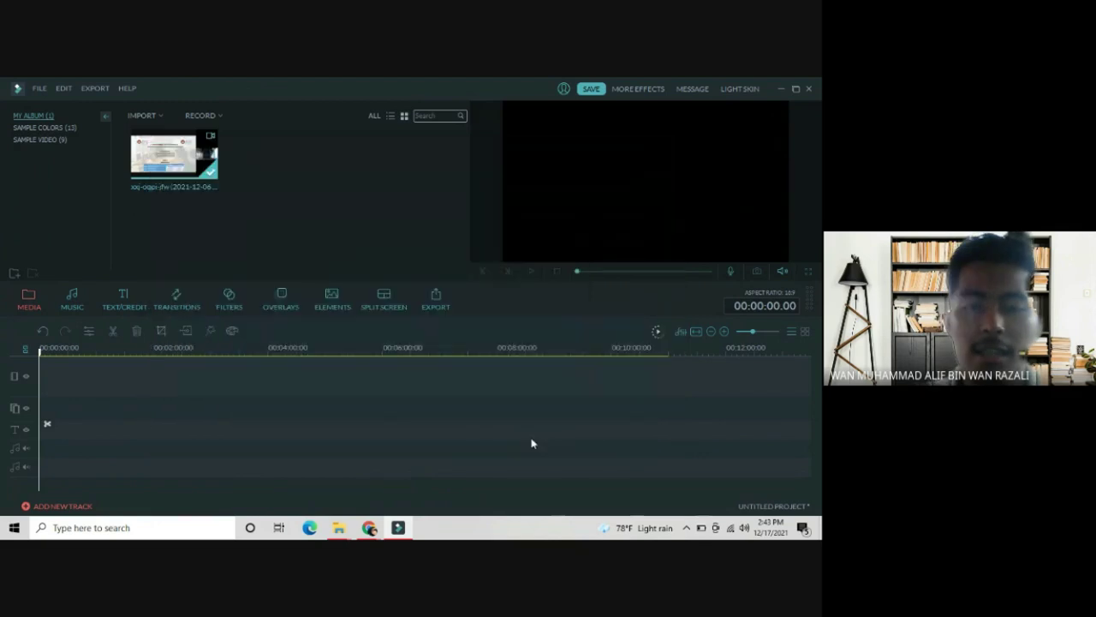
pyautogui.click(44, 89)
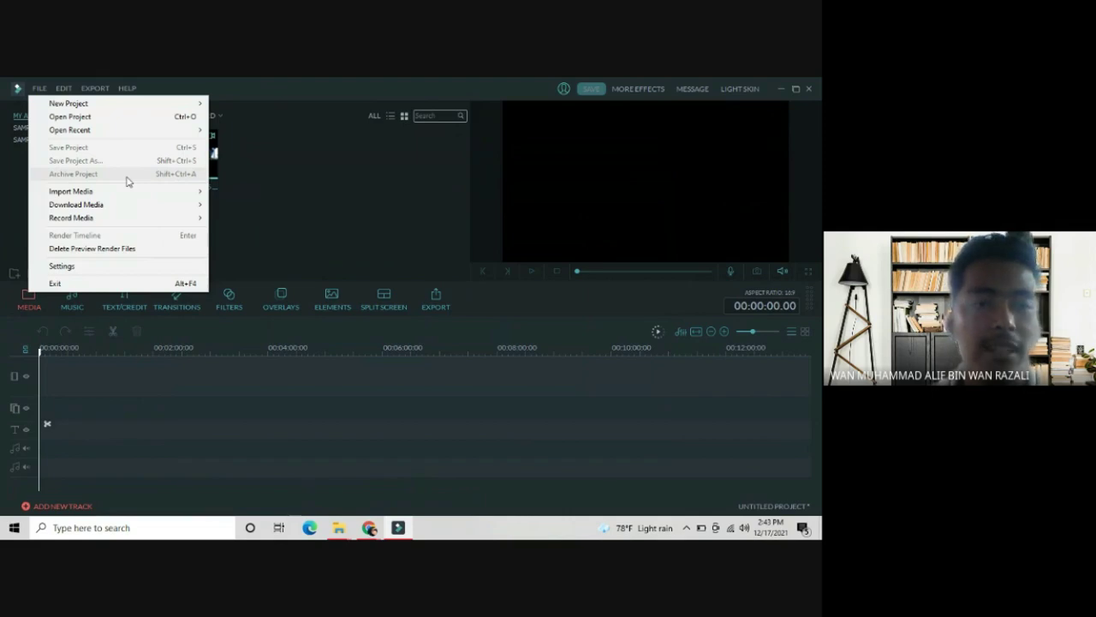
pyautogui.moveTo(138, 196)
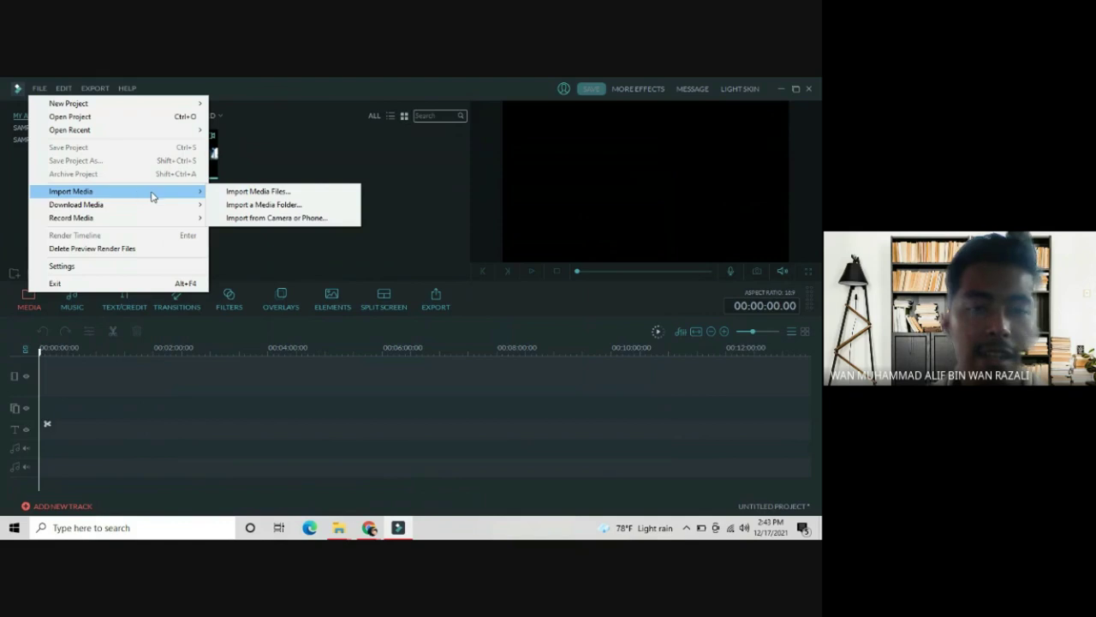
pyautogui.click(229, 193)
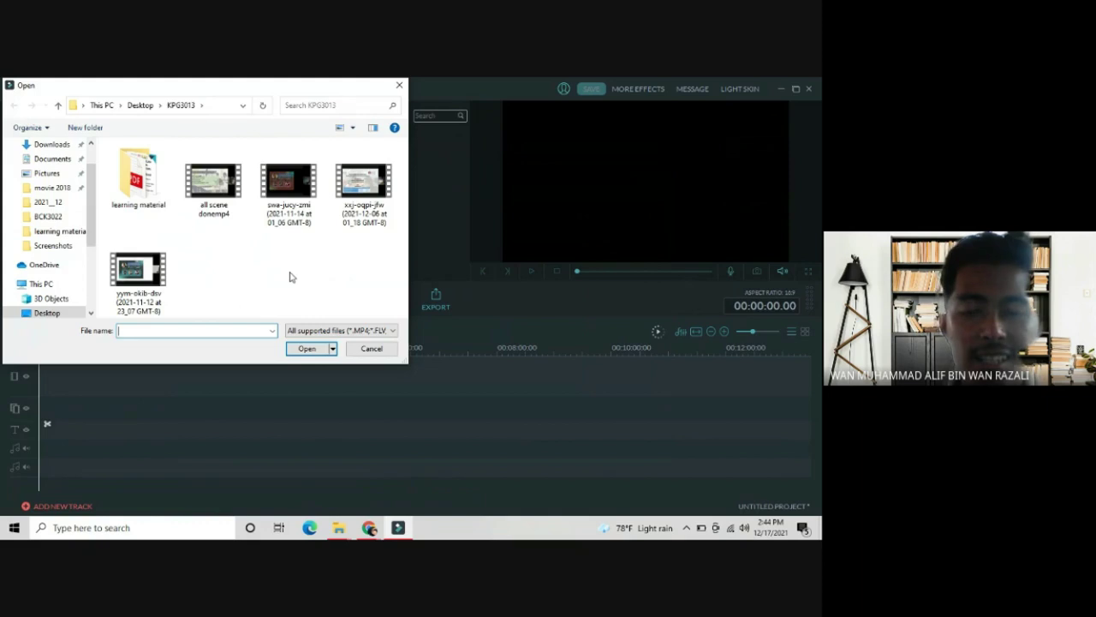
pyautogui.click(368, 350)
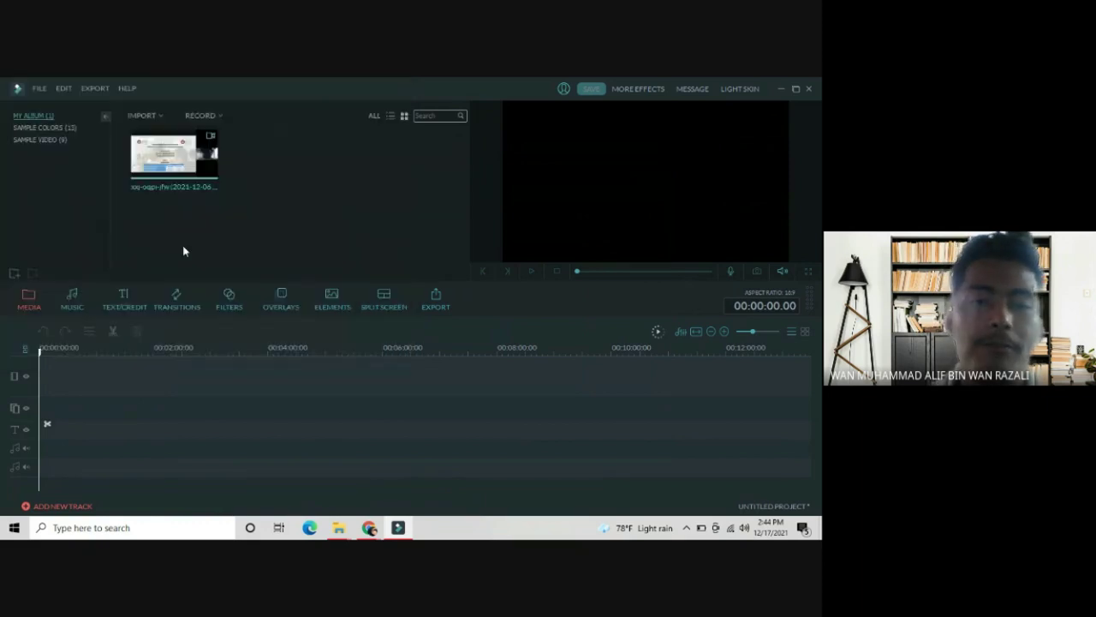
# - Examine the available commands for downloading and recording media, editing clips, exporting videos and getting help
pyautogui.click(41, 88)
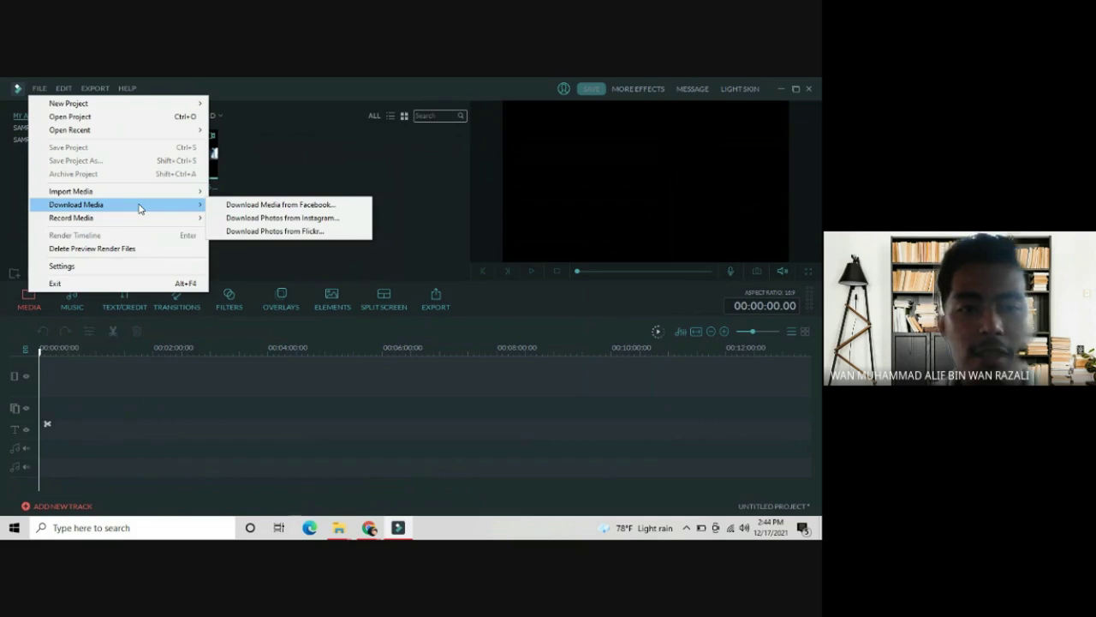
pyautogui.moveTo(149, 221)
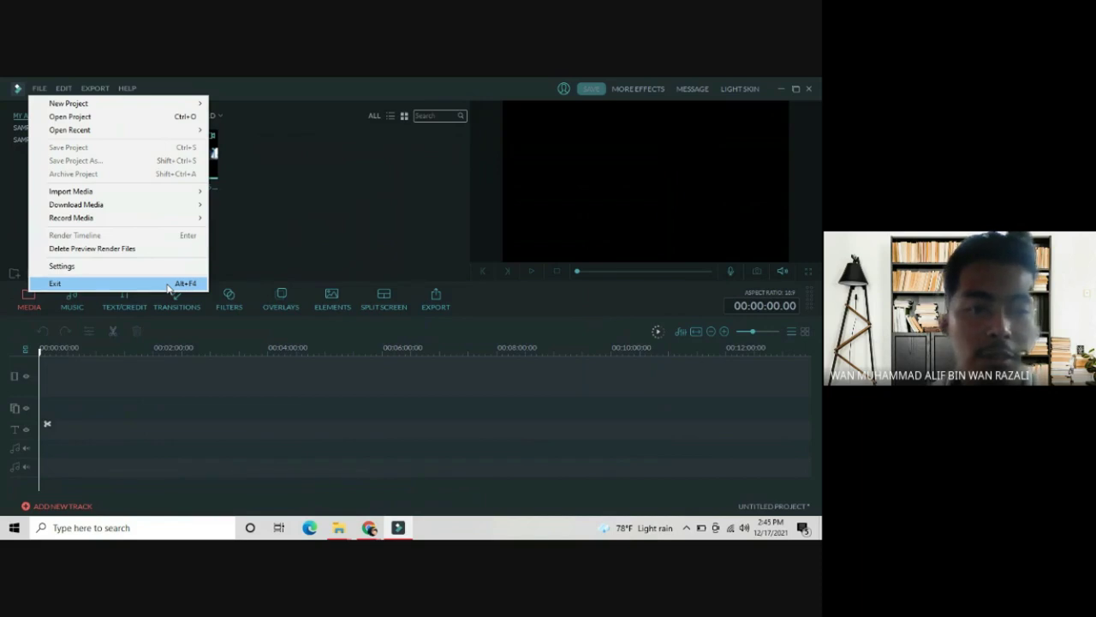
pyautogui.click(285, 231)
pyautogui.click(64, 88)
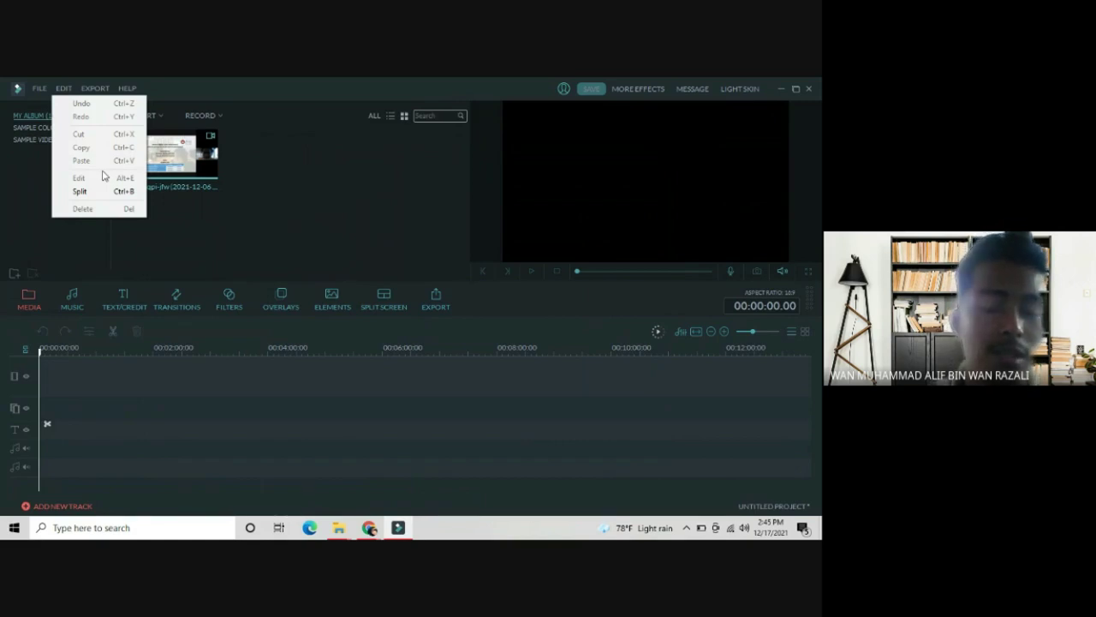
pyautogui.click(94, 89)
pyautogui.click(97, 89)
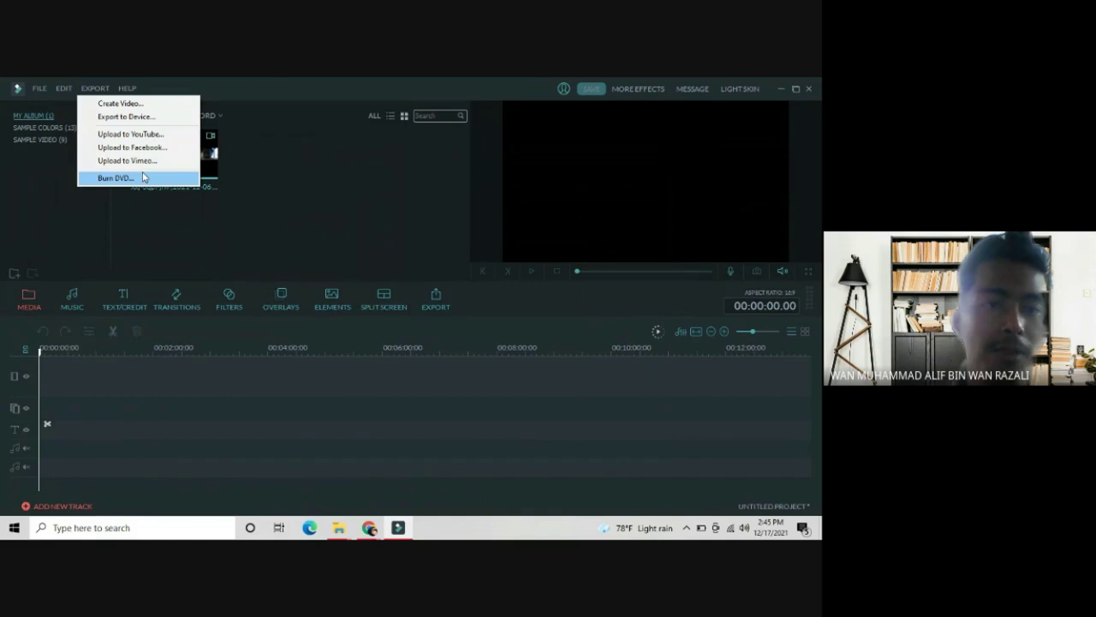
pyautogui.moveTo(129, 89)
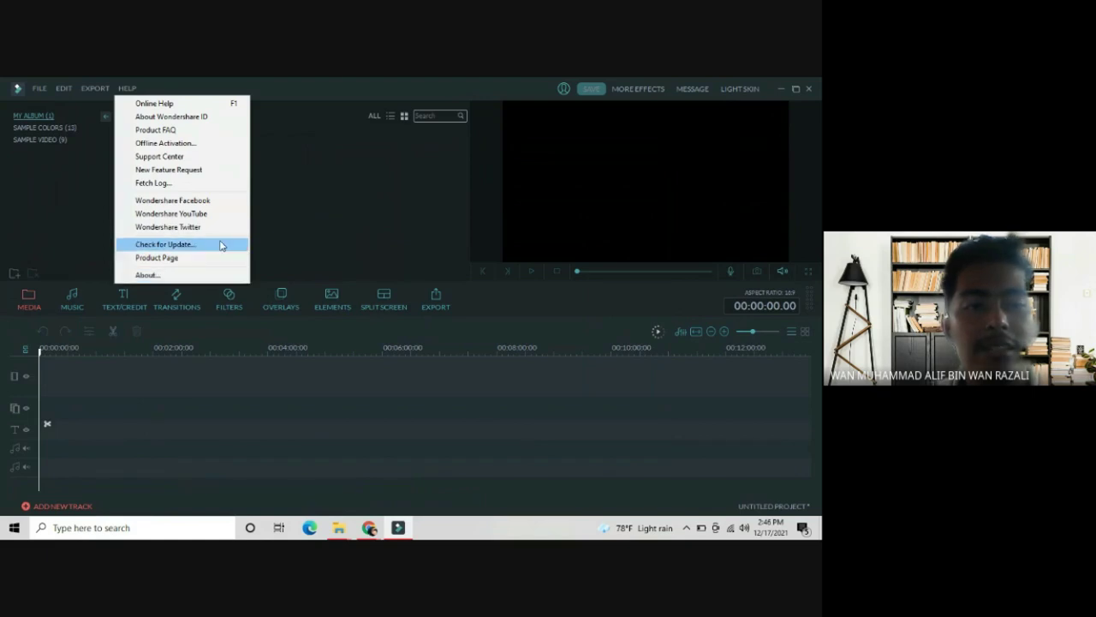
pyautogui.click(291, 233)
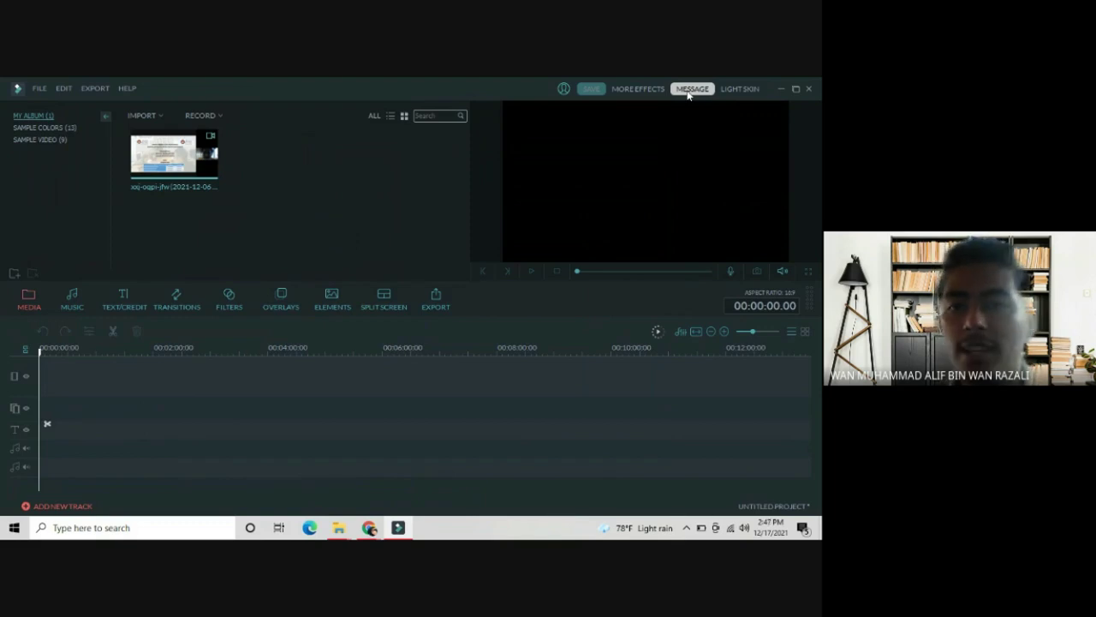
pyautogui.click(738, 89)
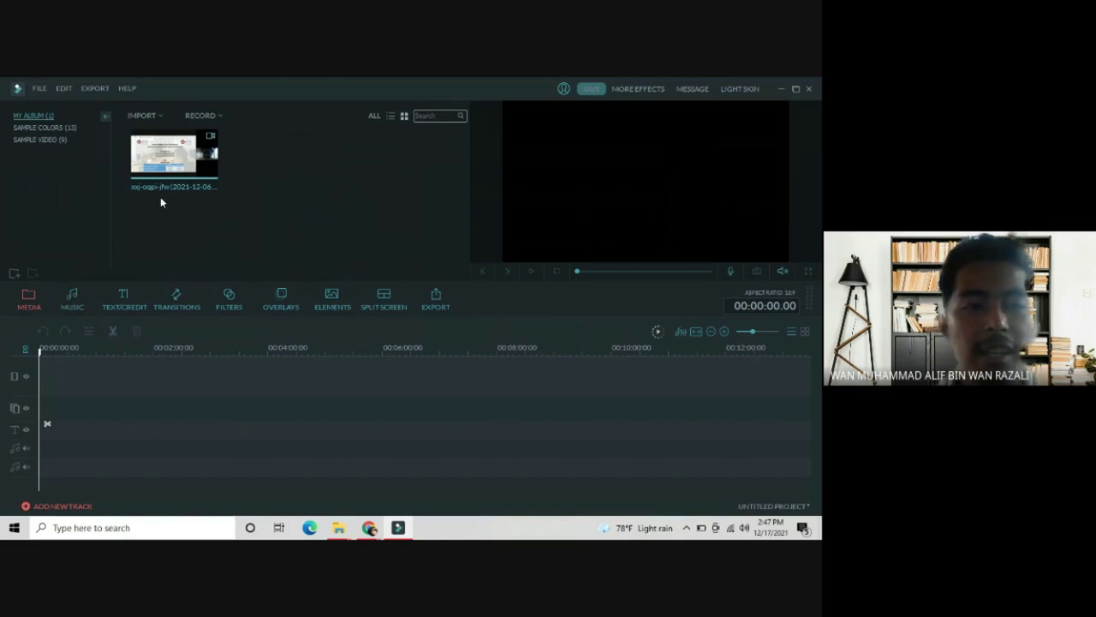
# - Review the media library's options for importing files and for recording from webcam, PC screen or voiceover
pyautogui.moveTo(160, 182)
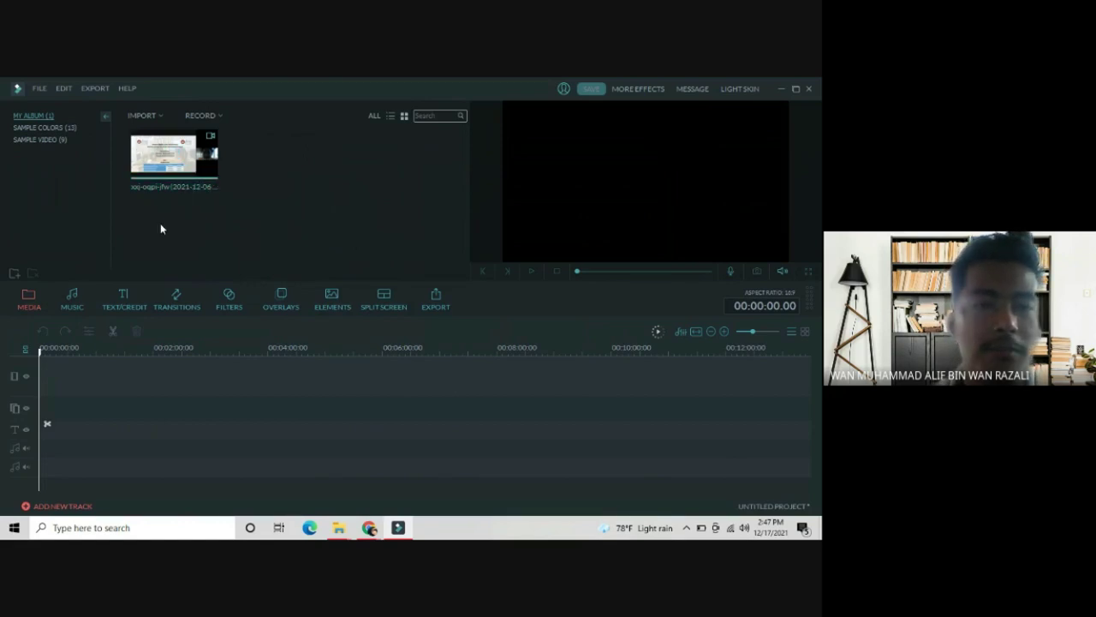
pyautogui.click(154, 120)
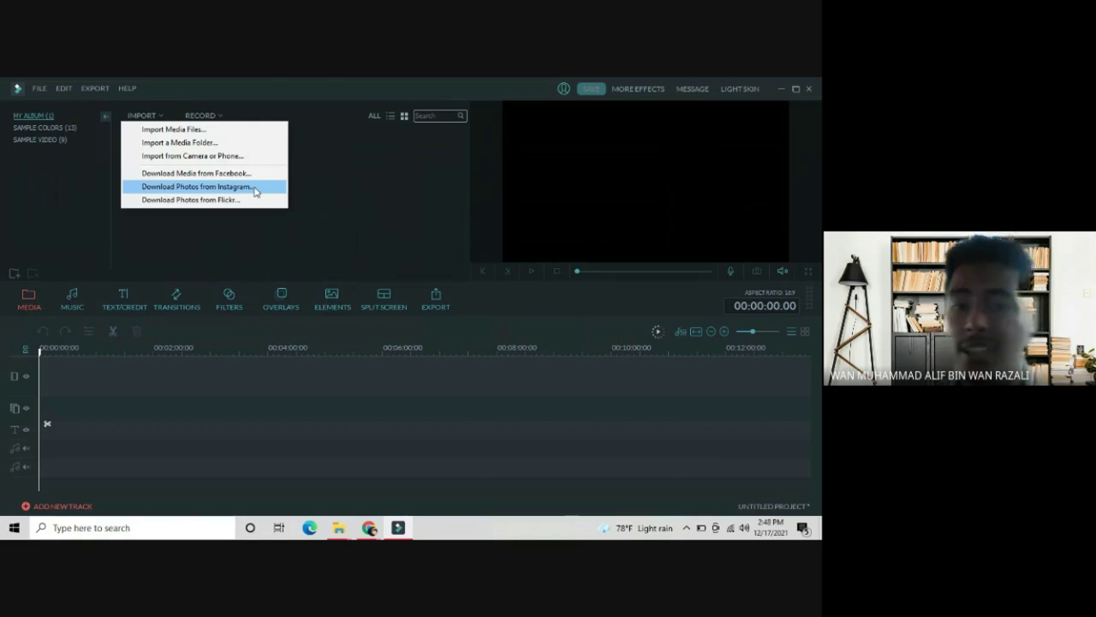
pyautogui.click(210, 118)
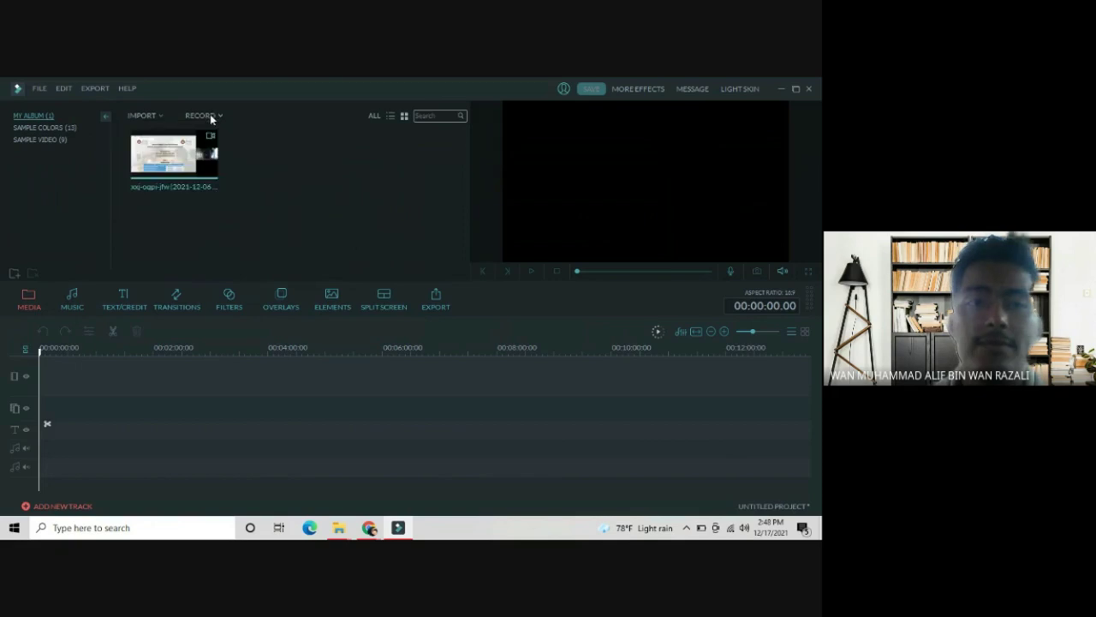
pyautogui.click(211, 119)
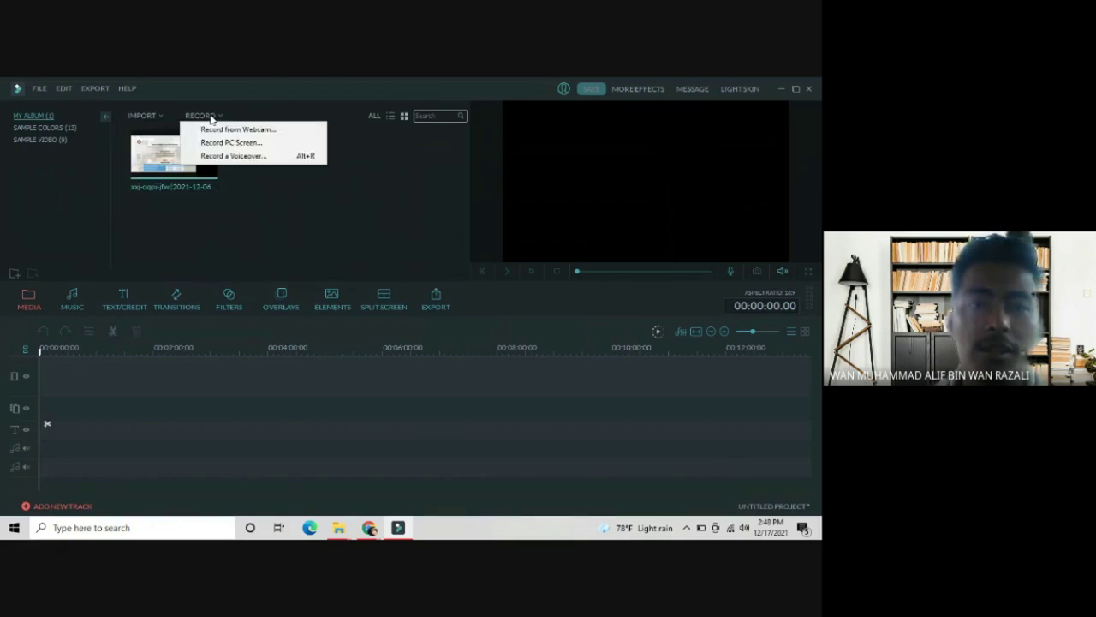
pyautogui.click(155, 254)
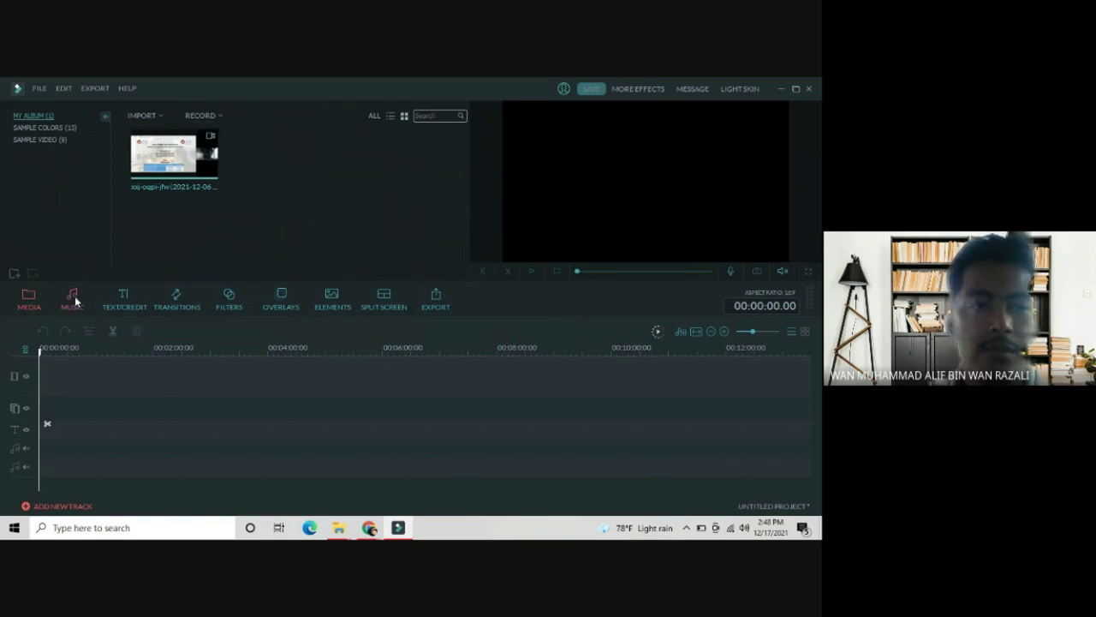
# - Browse the tracks and categories of the music library, looking through the My Music collection
pyautogui.click(74, 299)
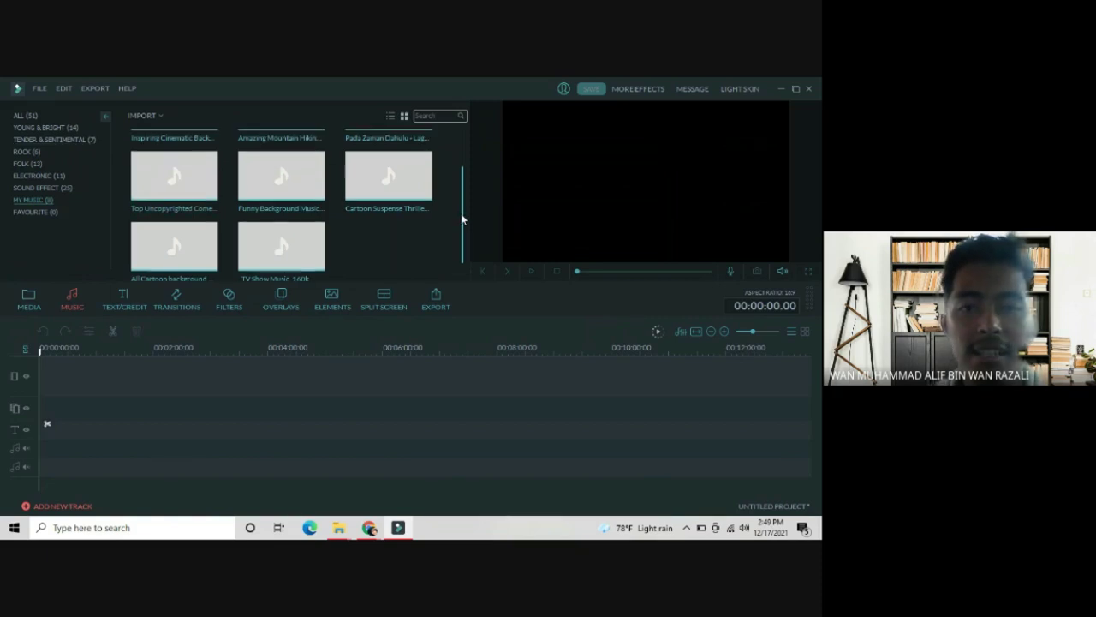
pyautogui.scroll(2, 460, 206)
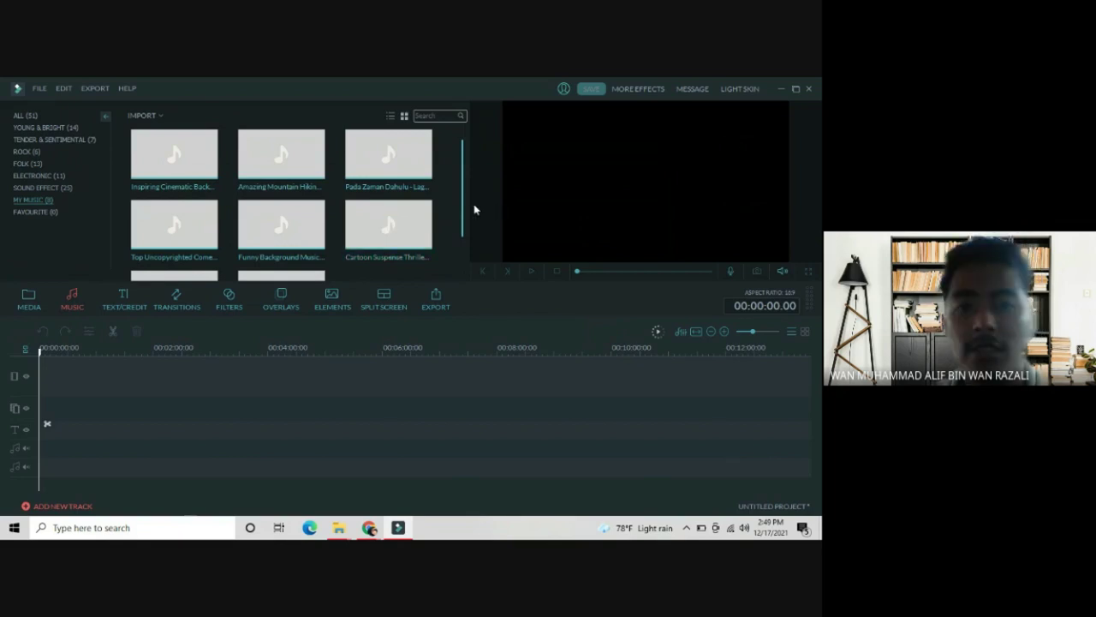
pyautogui.moveTo(464, 209); pyautogui.dragTo(463, 244)
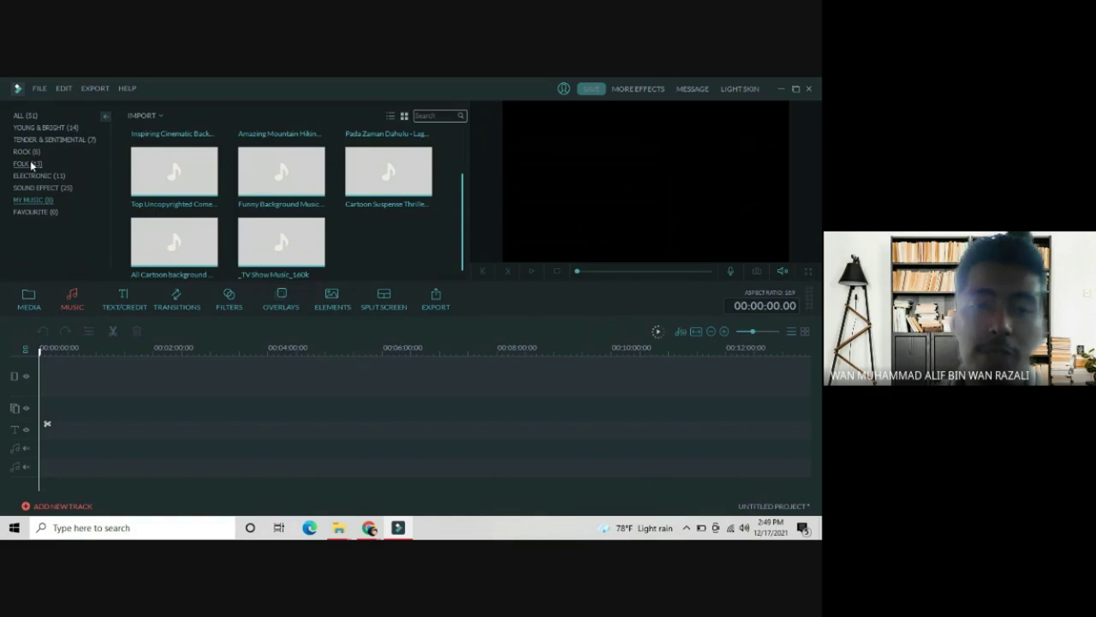
# - Browse the subtitle and end-credit text templates and play a short preview of the Credits 1 template
pyautogui.click(125, 294)
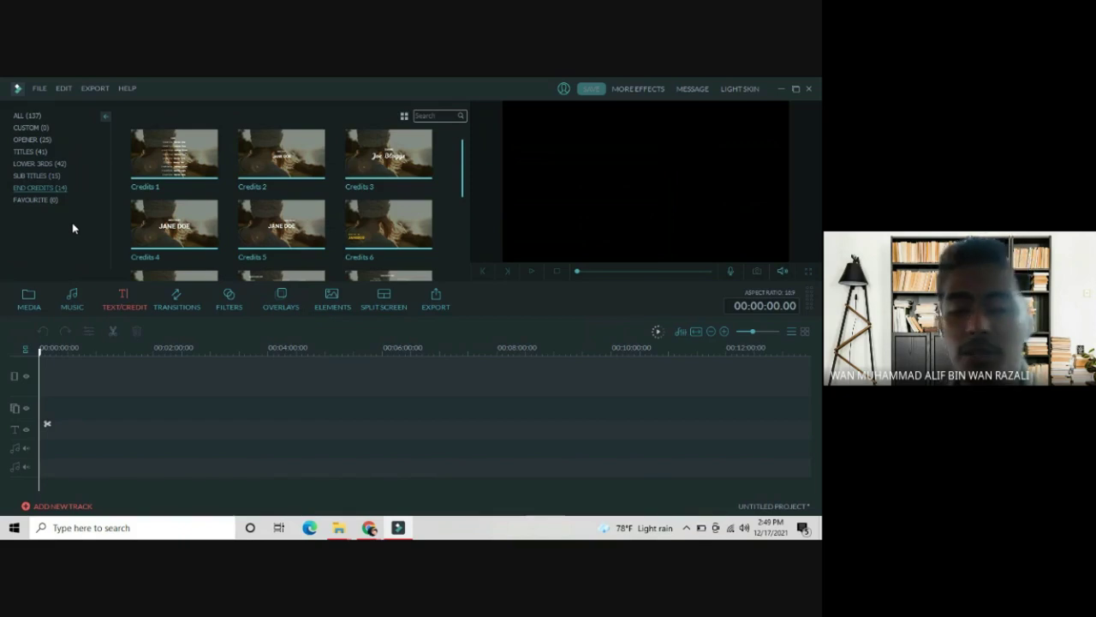
pyautogui.click(48, 177)
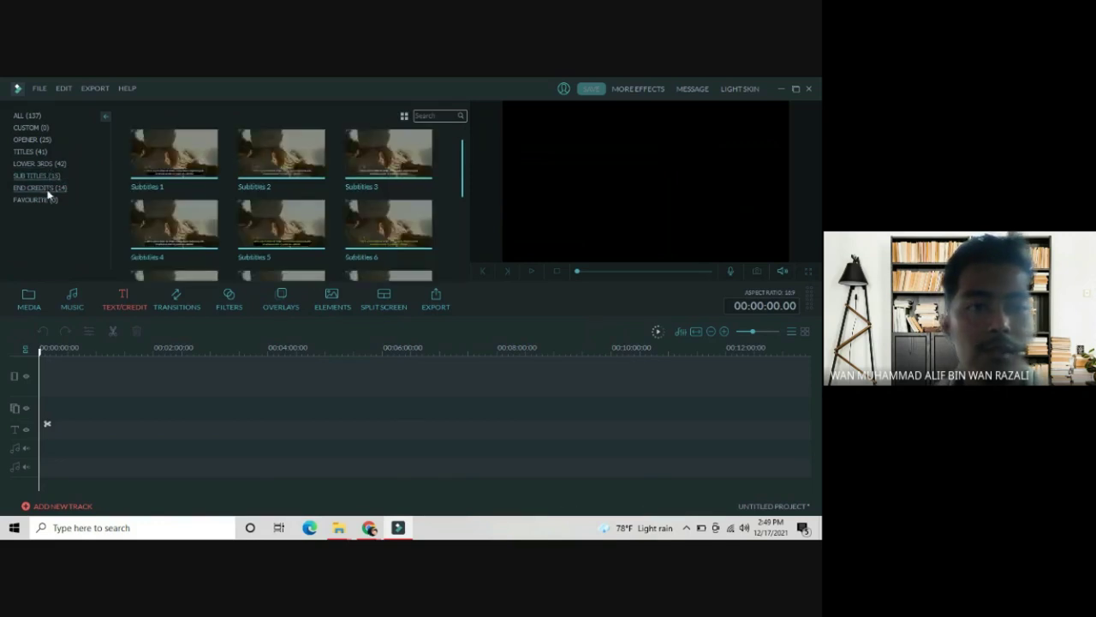
pyautogui.click(49, 188)
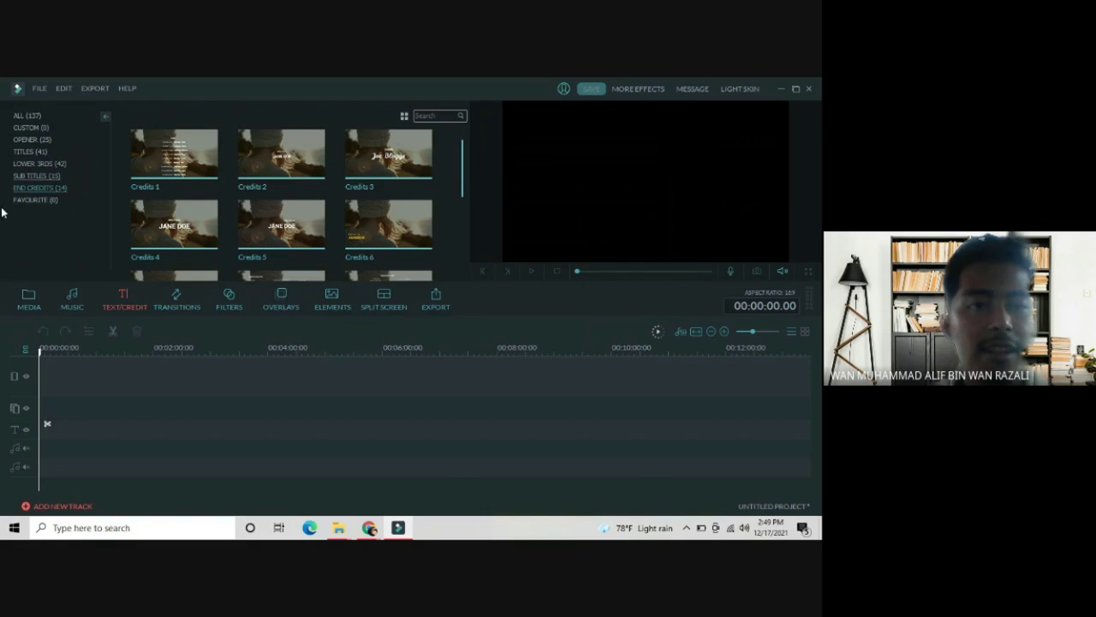
pyautogui.click(42, 140)
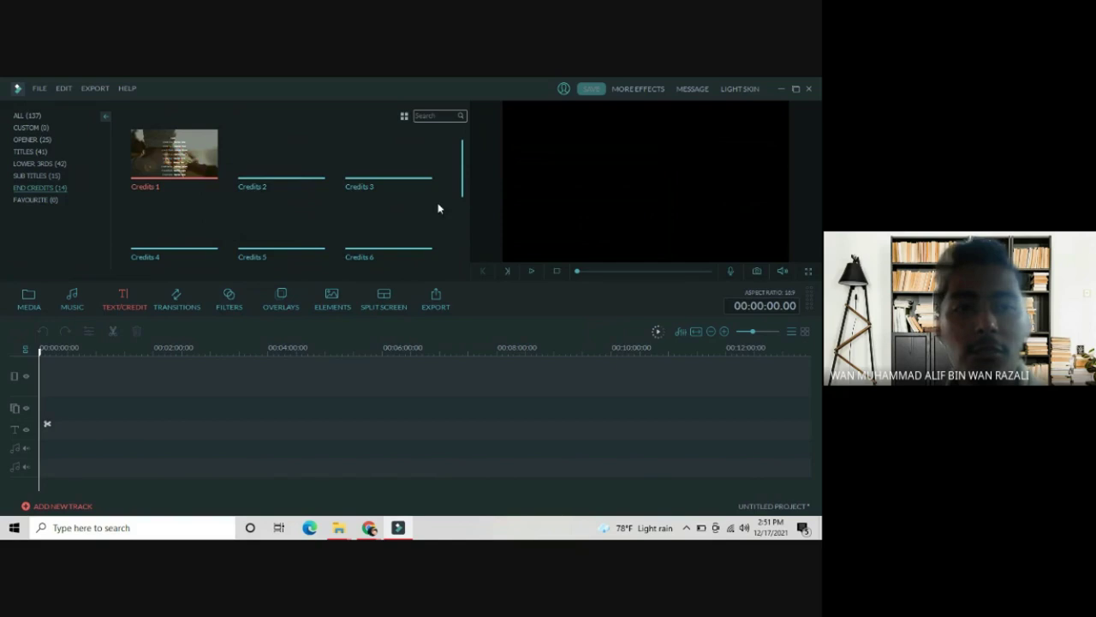
pyautogui.click(531, 271)
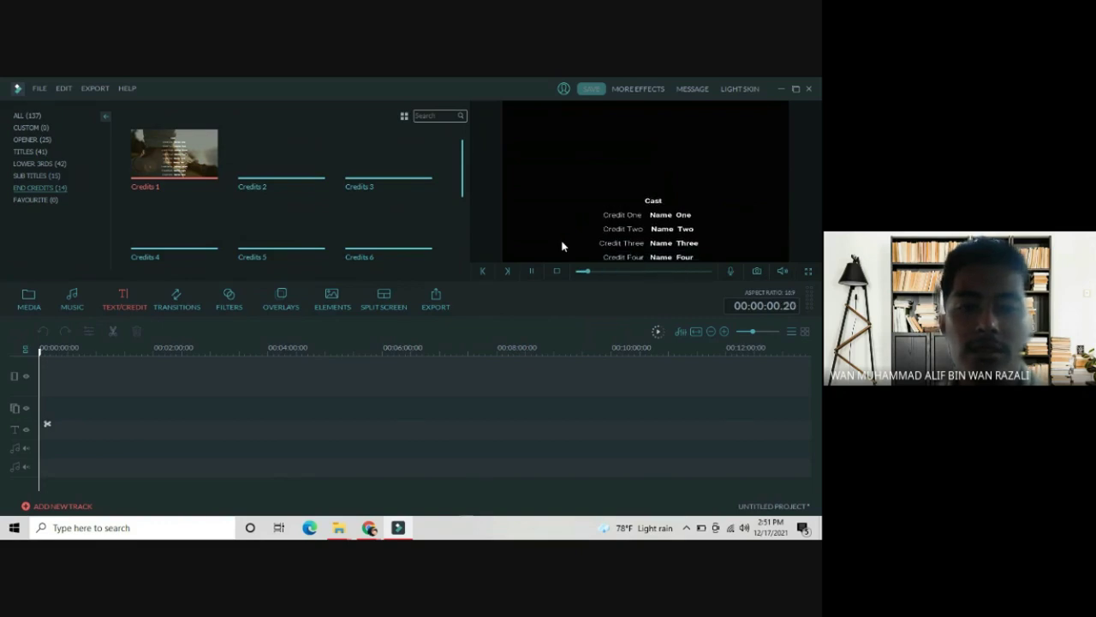
pyautogui.click(532, 271)
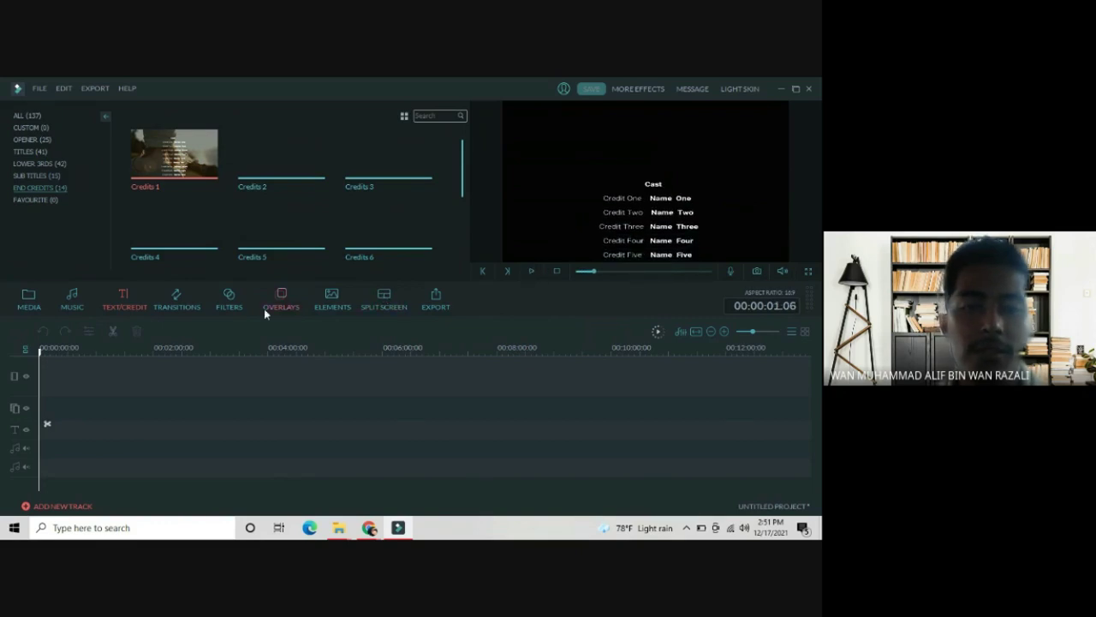
# - Browse the transitions library and play a preview of the Fade transition
pyautogui.click(189, 302)
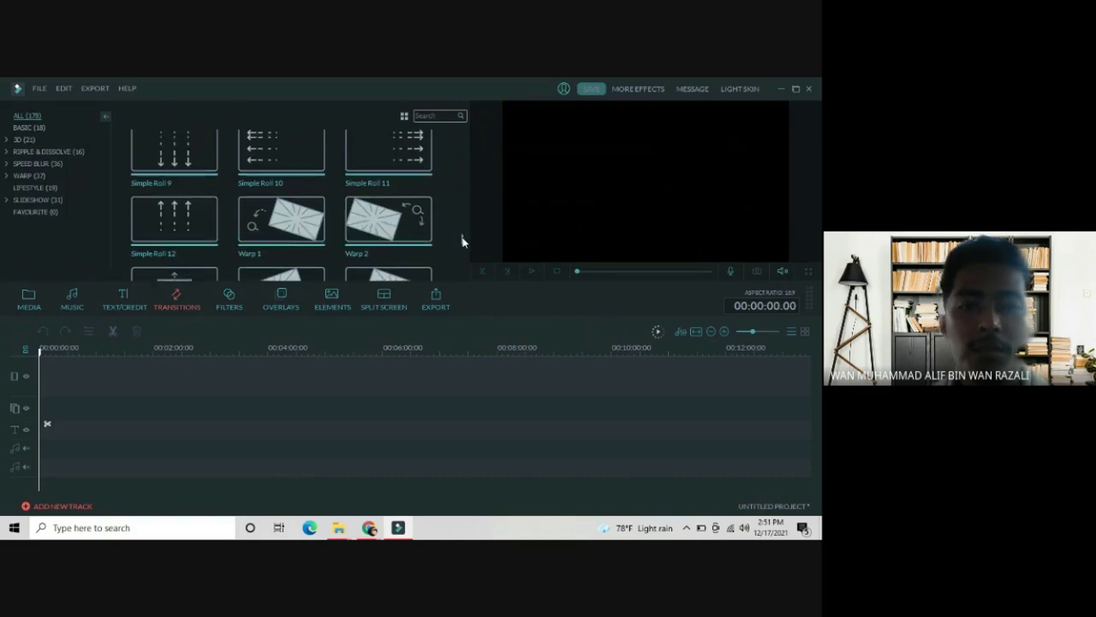
pyautogui.scroll(3, 462, 240)
pyautogui.moveTo(463, 243); pyautogui.dragTo(460, 135)
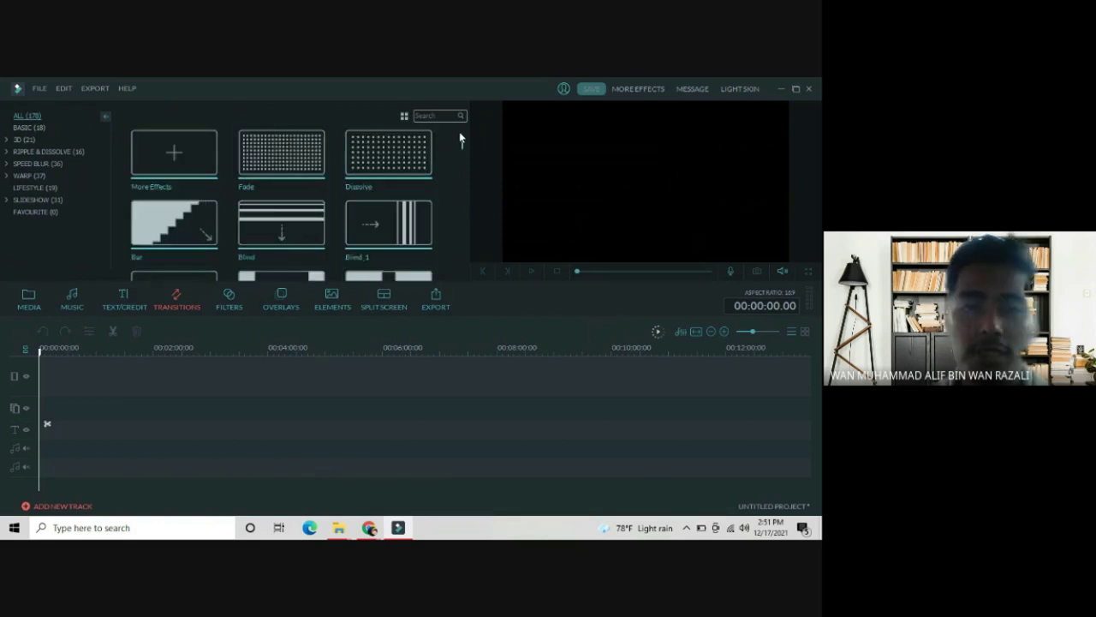
pyautogui.click(303, 167)
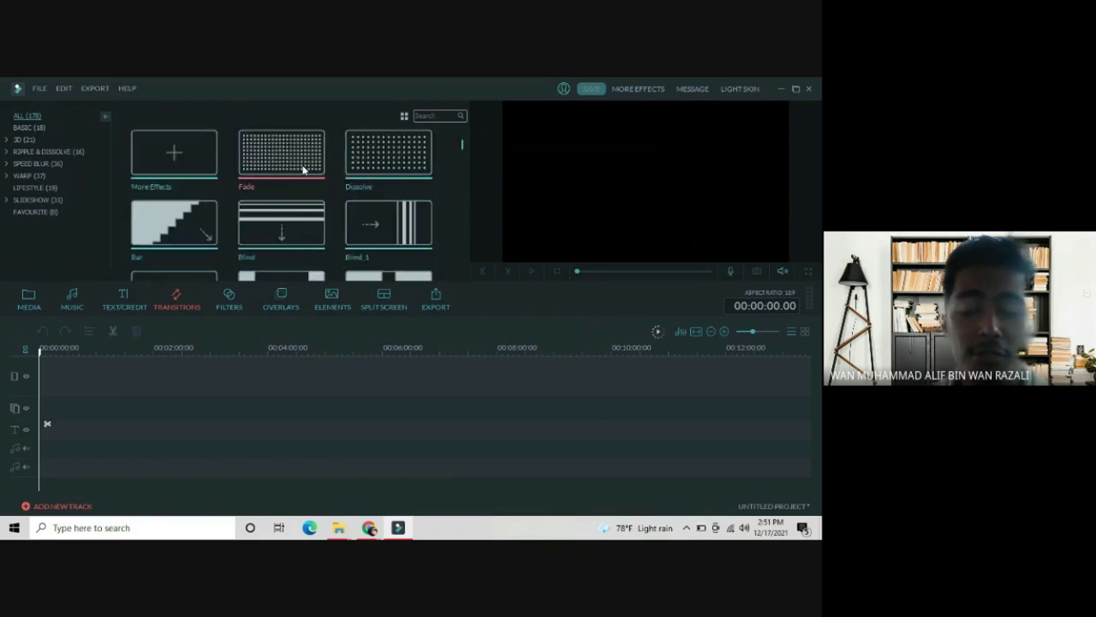
pyautogui.click(532, 272)
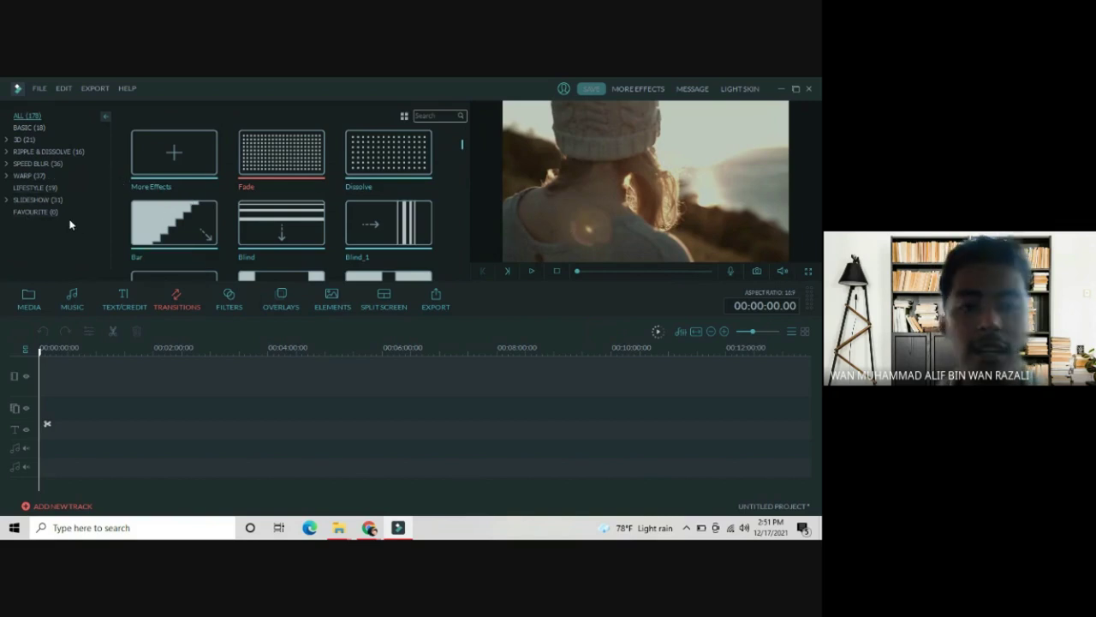
# - Browse the filters library and play a short preview of the Mild filter
pyautogui.click(228, 302)
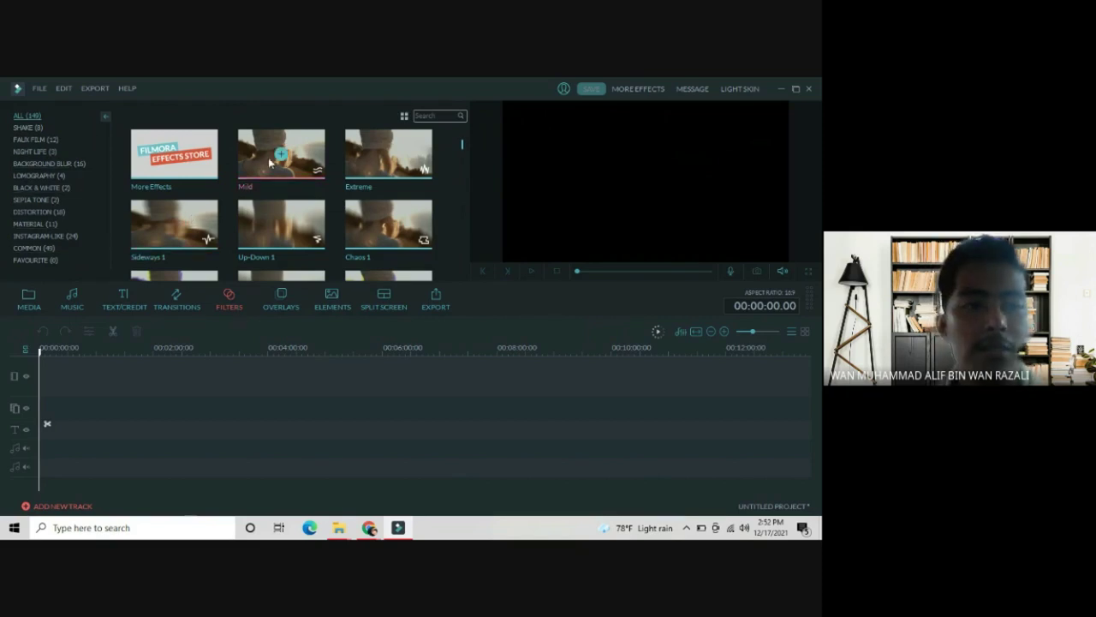
pyautogui.moveTo(258, 176)
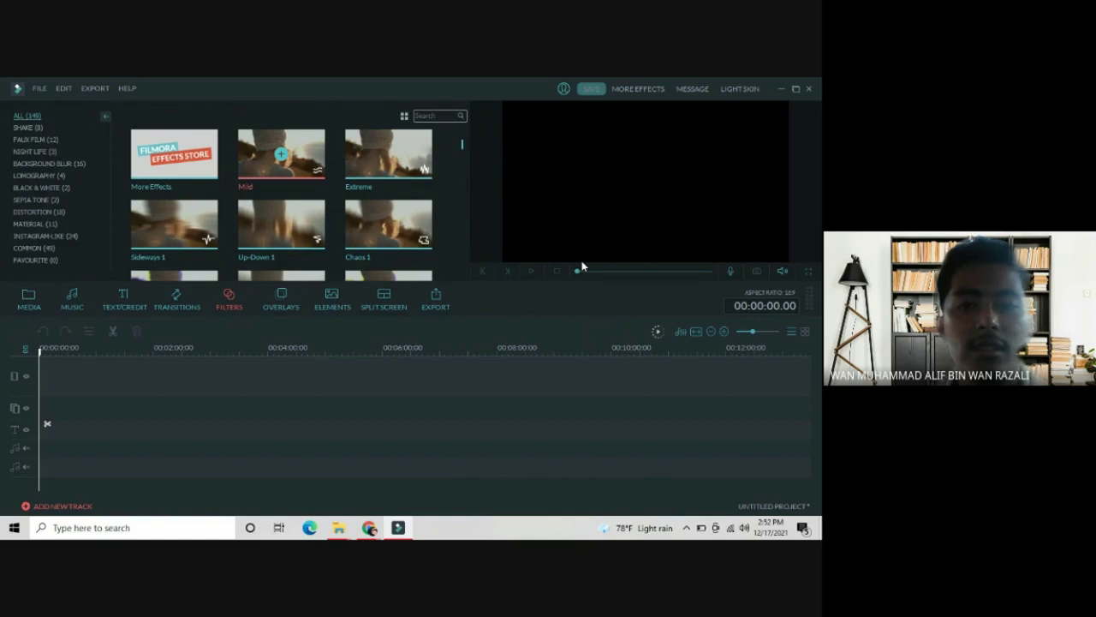
pyautogui.click(530, 271)
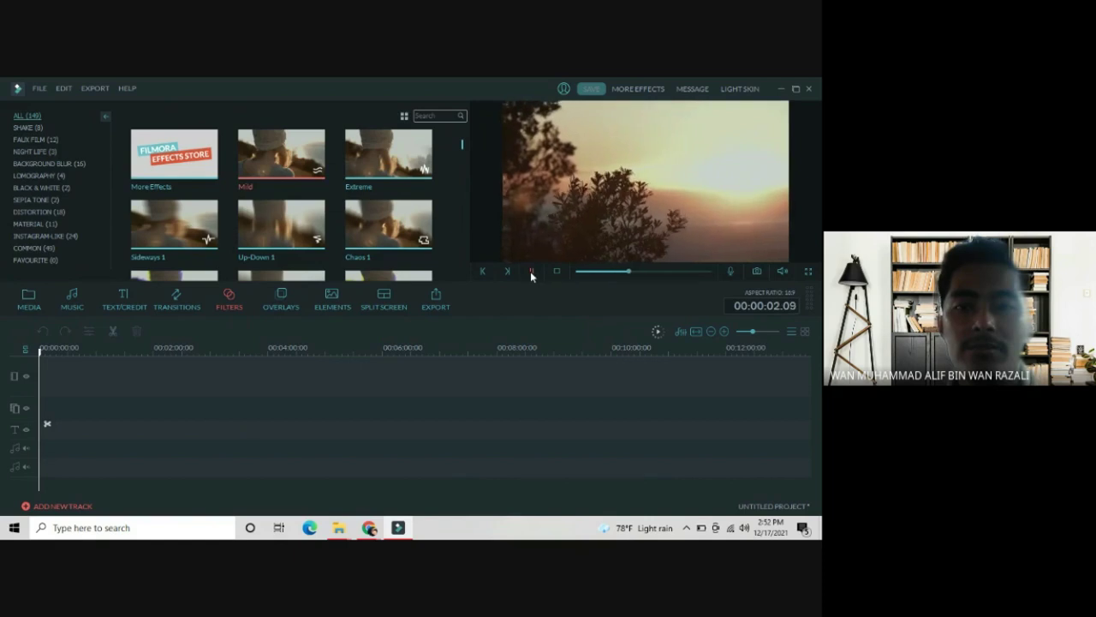
pyautogui.click(530, 272)
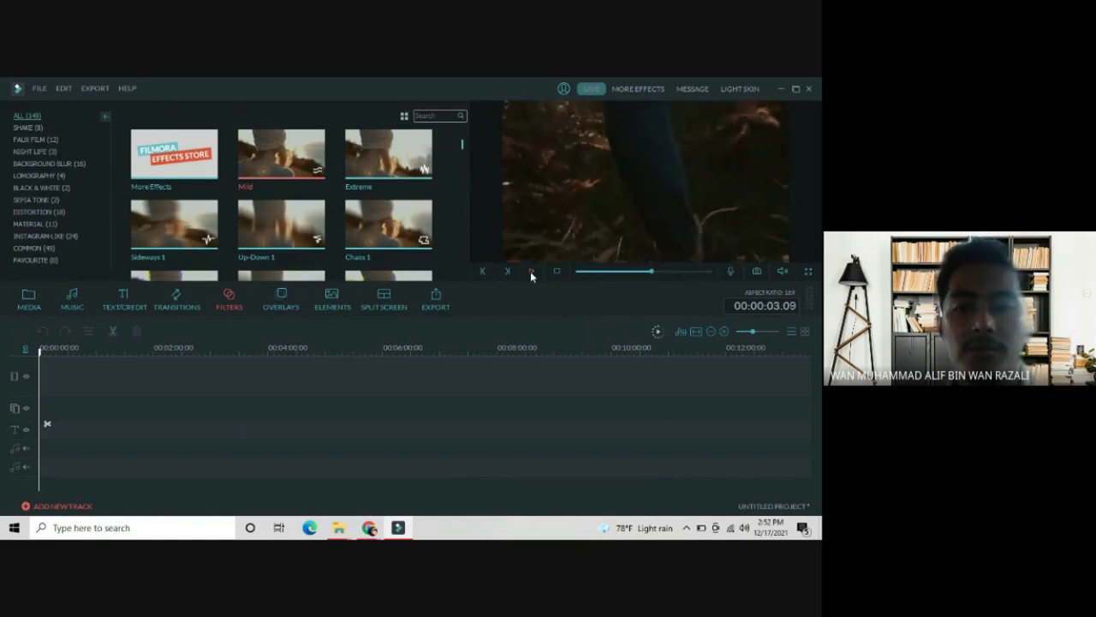
# - Play a short preview of the Aqua 1 overlay and browse the other overlays in the library
pyautogui.click(275, 308)
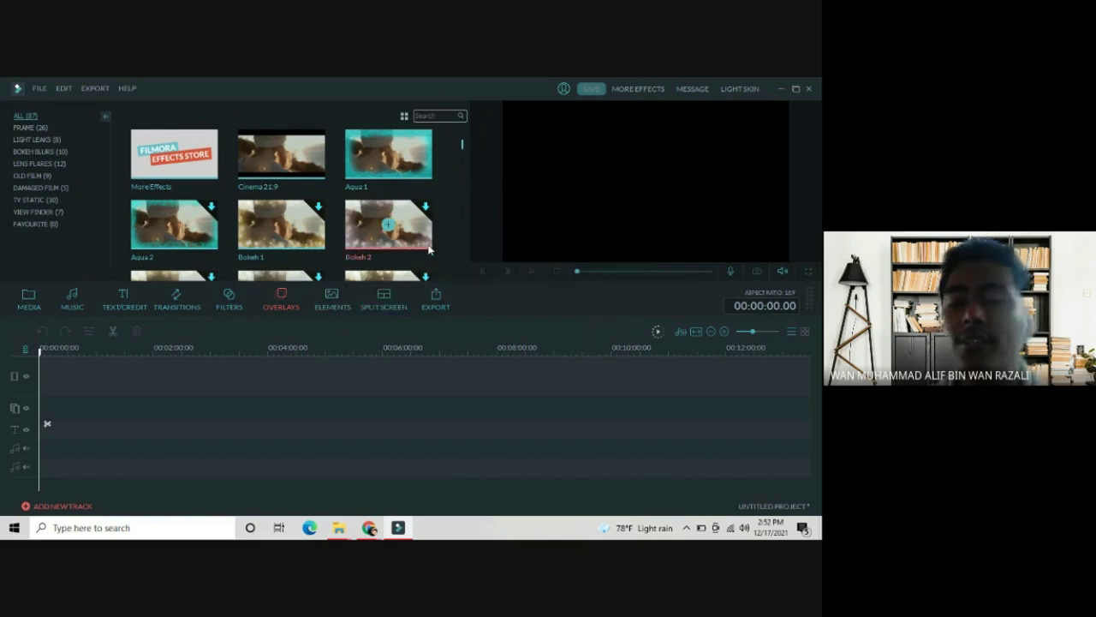
pyautogui.click(386, 153)
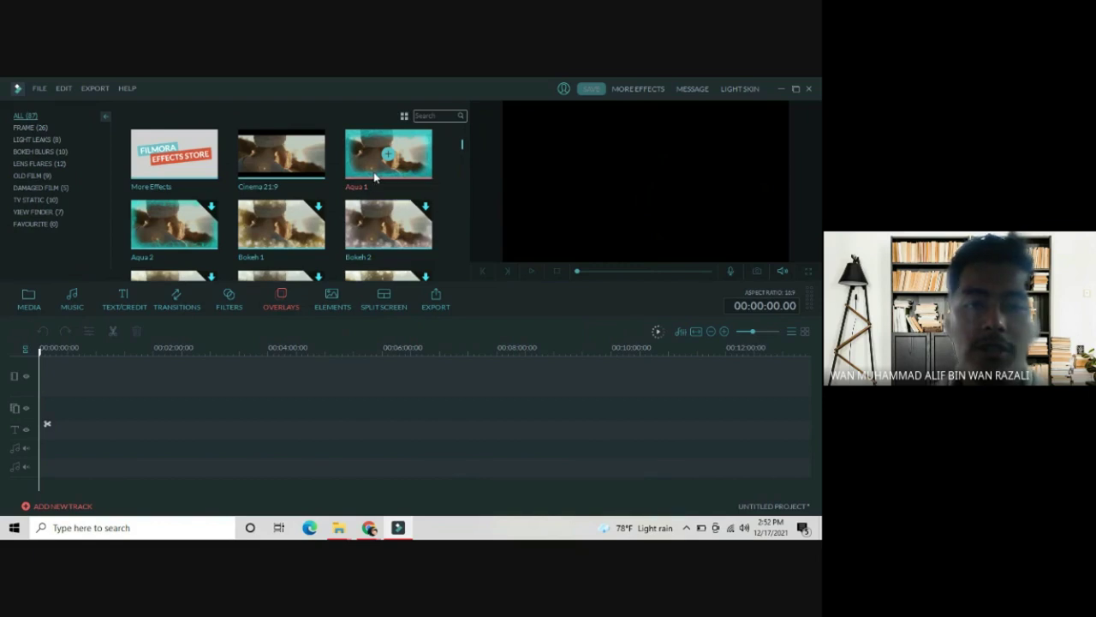
pyautogui.click(531, 270)
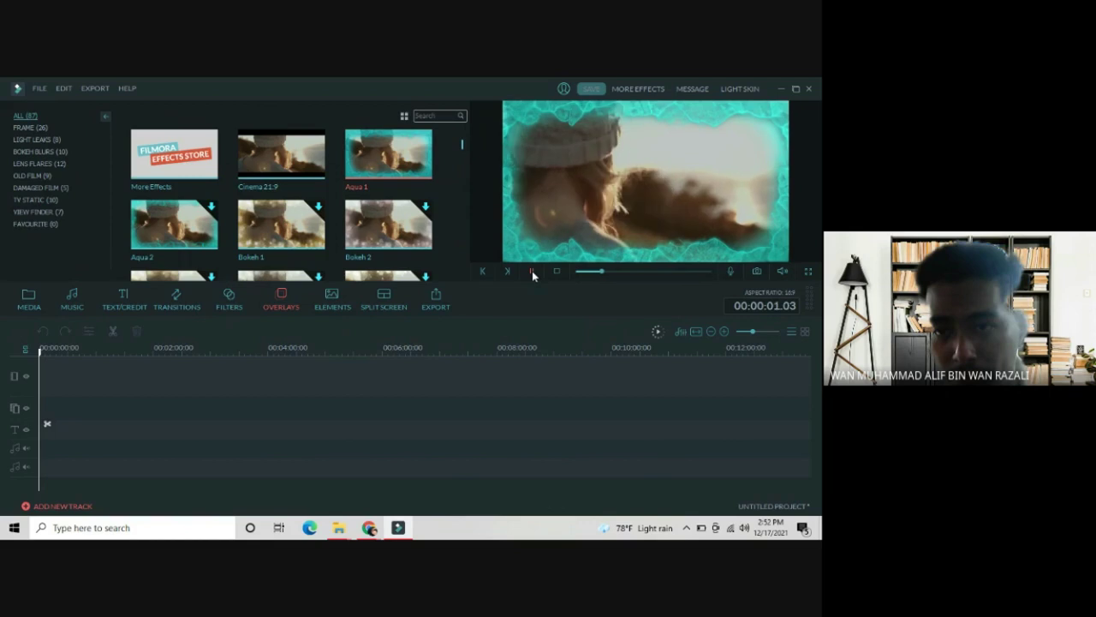
pyautogui.click(532, 271)
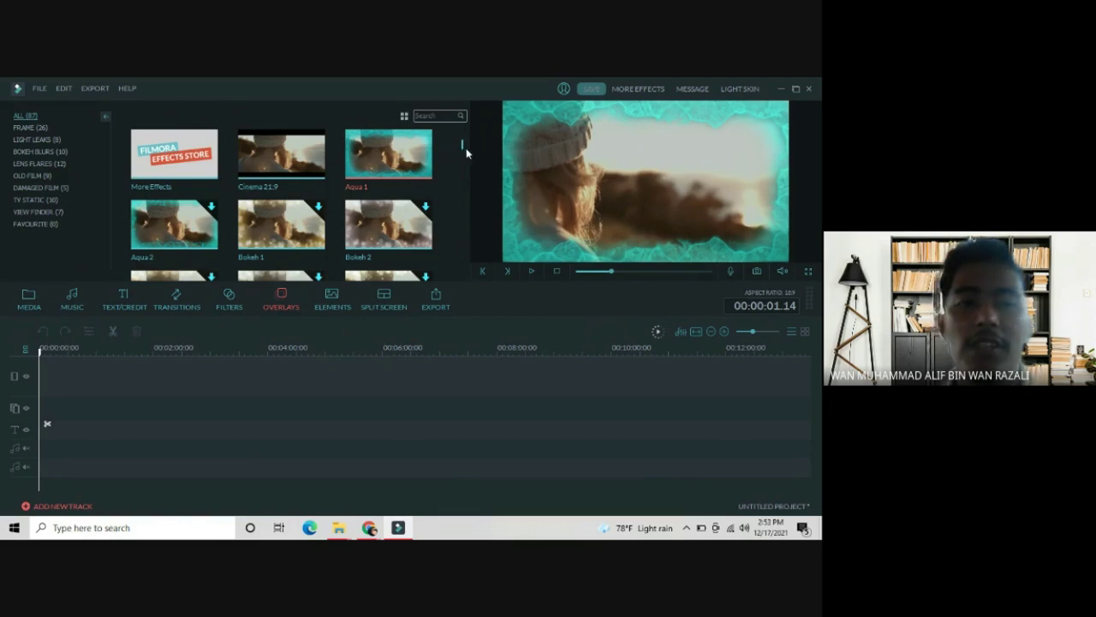
pyautogui.scroll(-2, 464, 147)
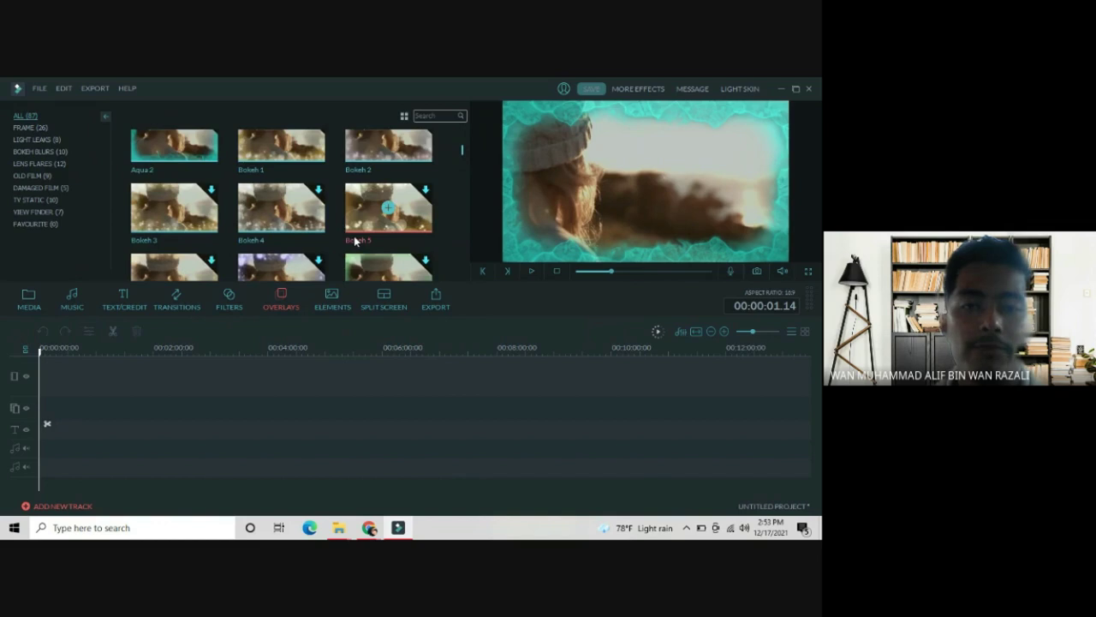
# - Browse the elements library and preview the split-screen layout with two side-by-side panes
pyautogui.click(333, 297)
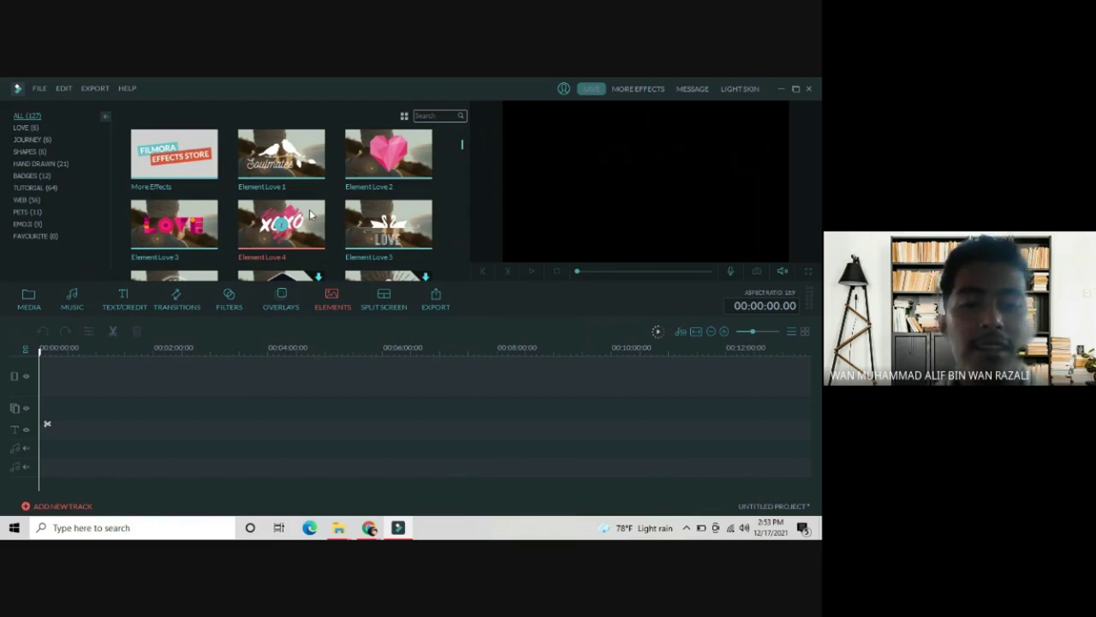
pyautogui.click(390, 300)
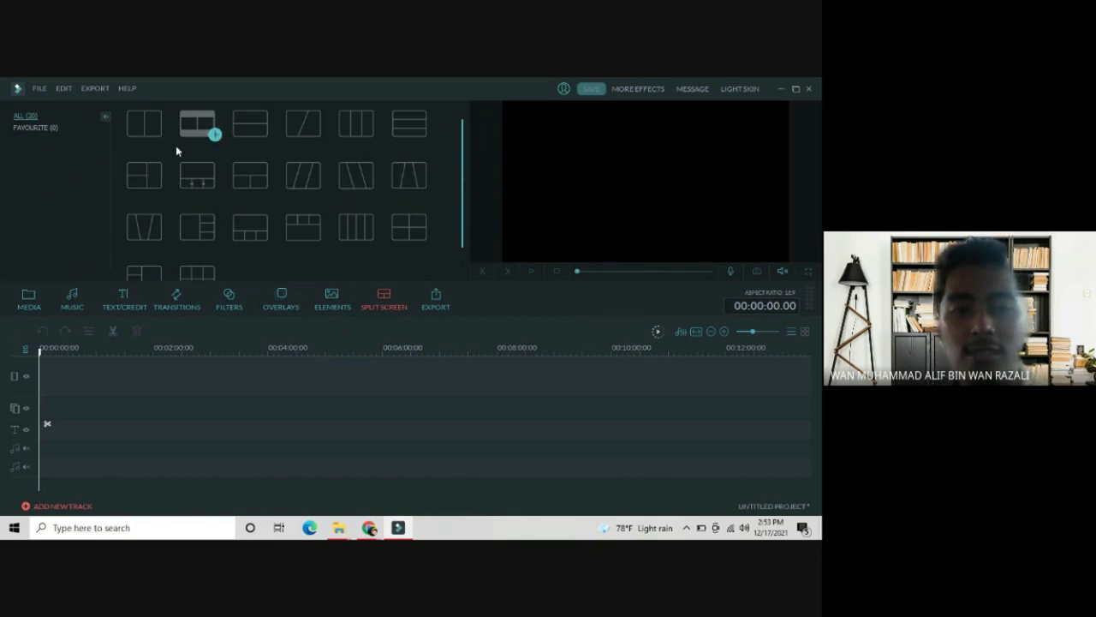
pyautogui.click(145, 127)
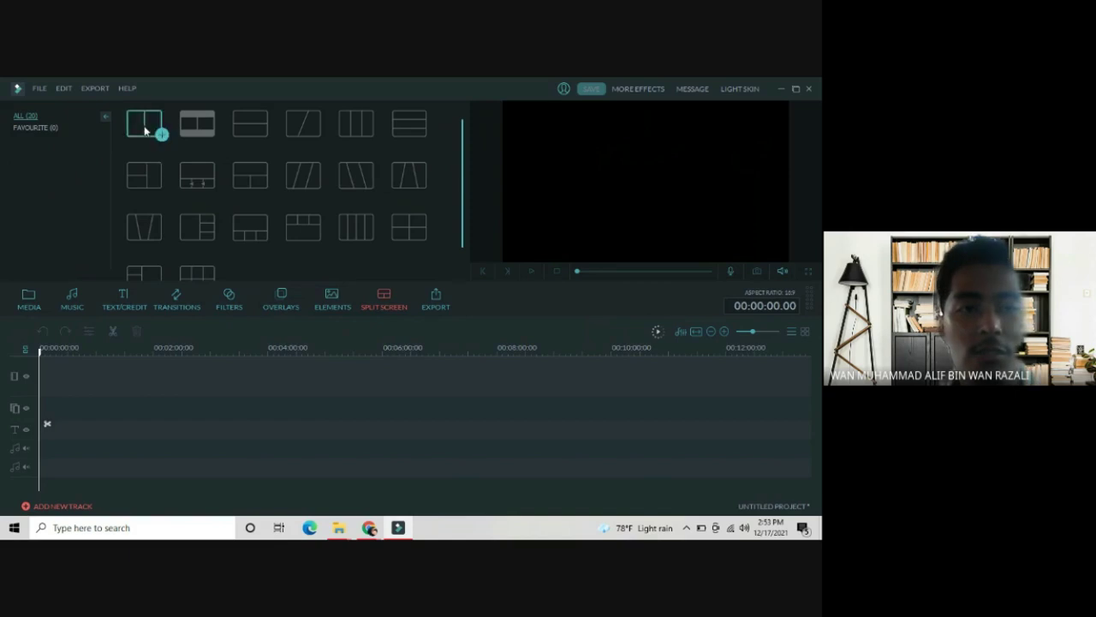
pyautogui.click(534, 273)
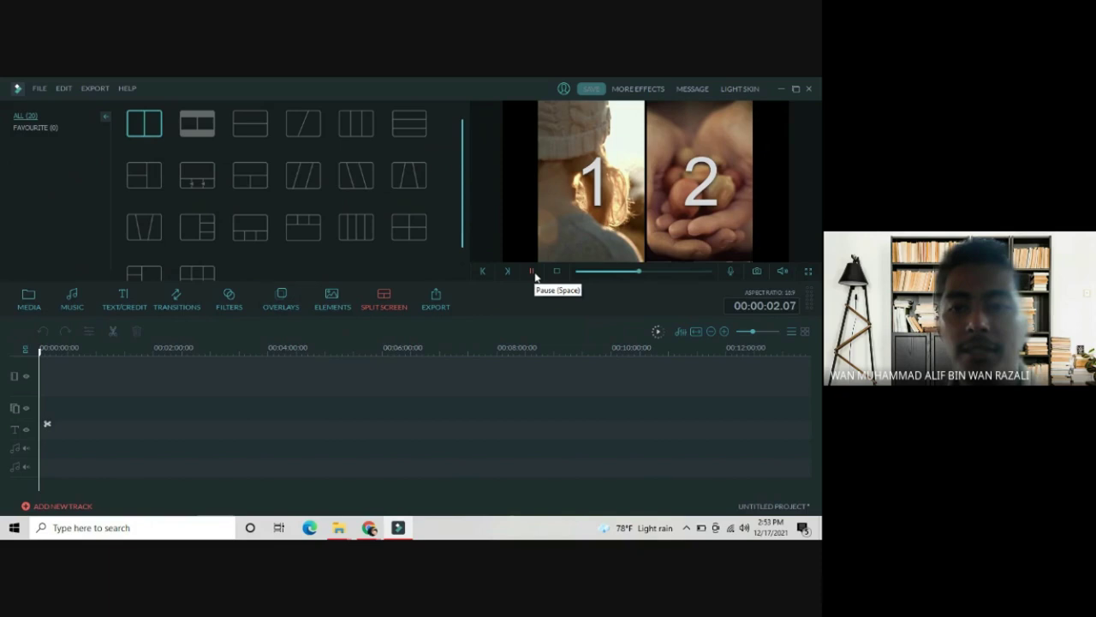
pyautogui.click(533, 271)
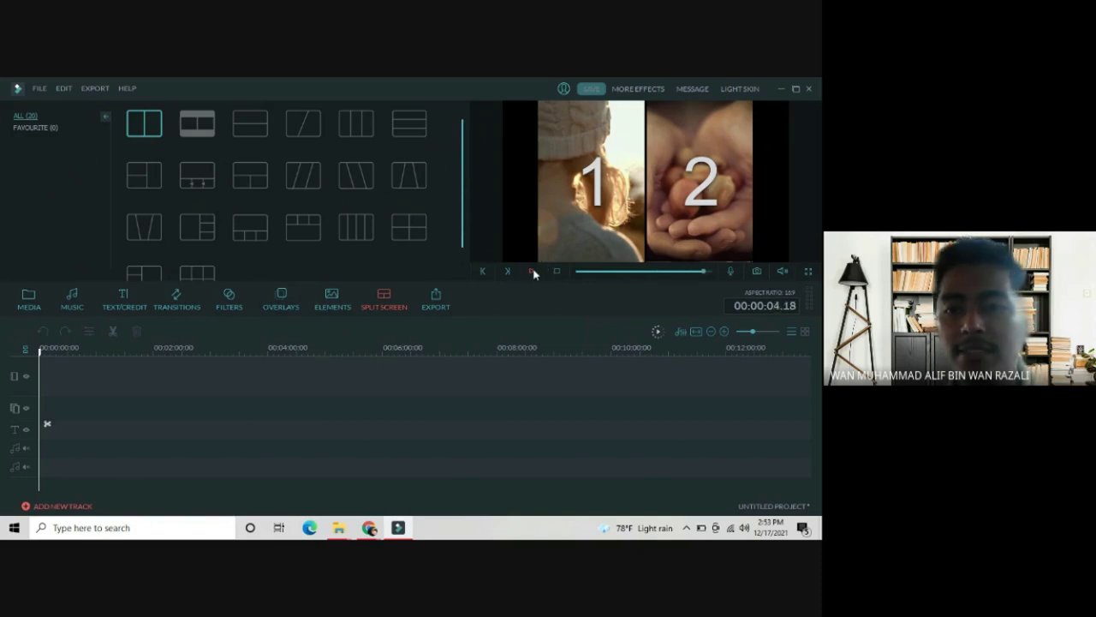
# - Try to export the empty project and return to the media library
pyautogui.click(435, 300)
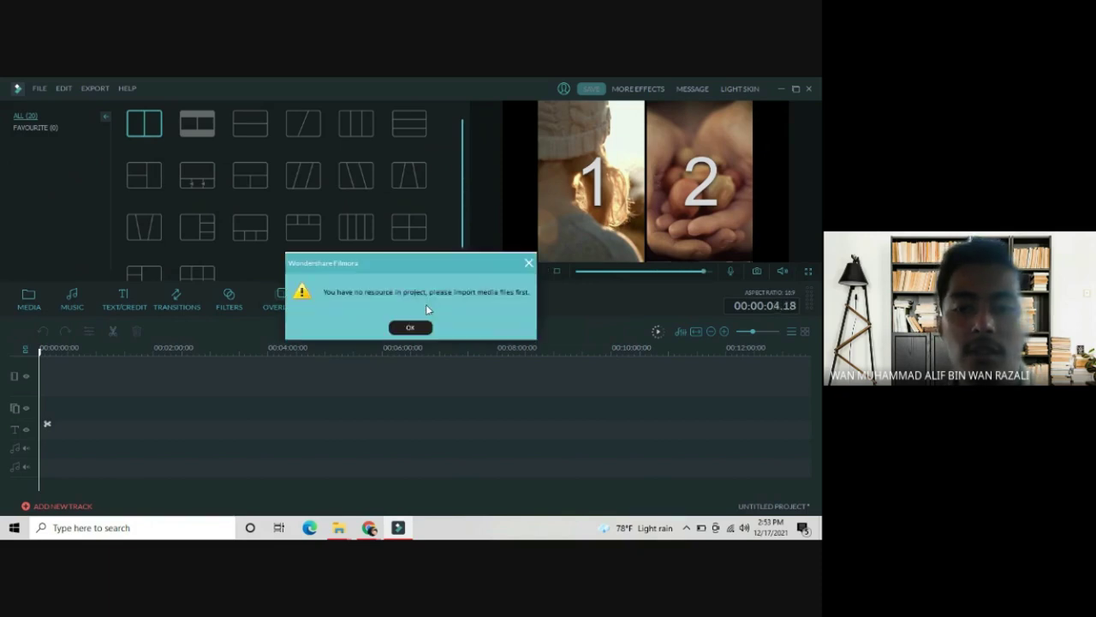
pyautogui.click(404, 331)
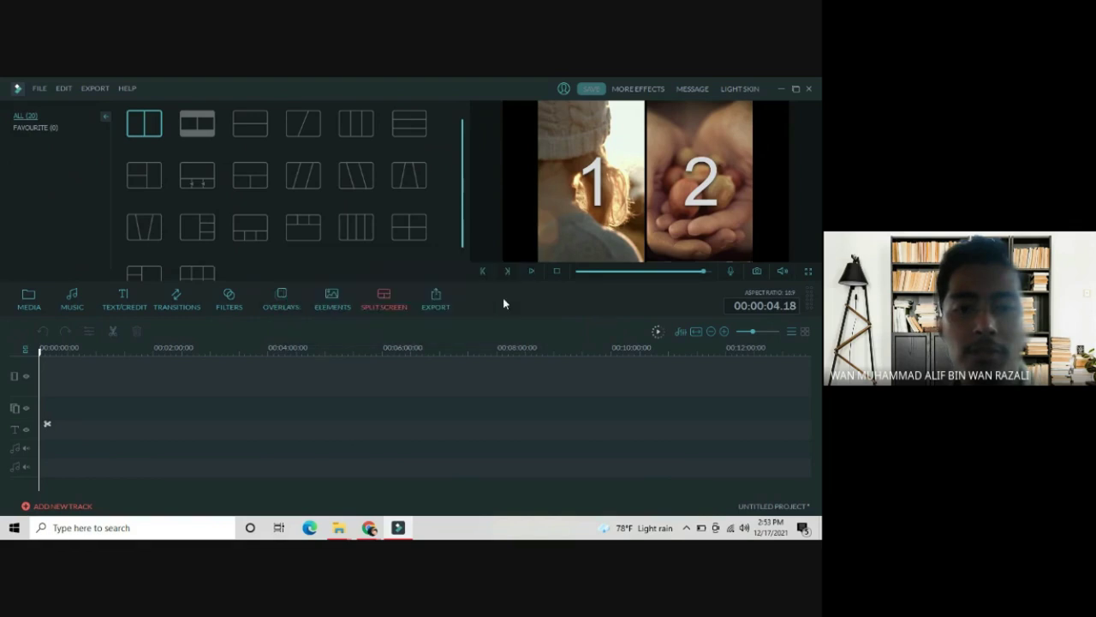
pyautogui.click(26, 304)
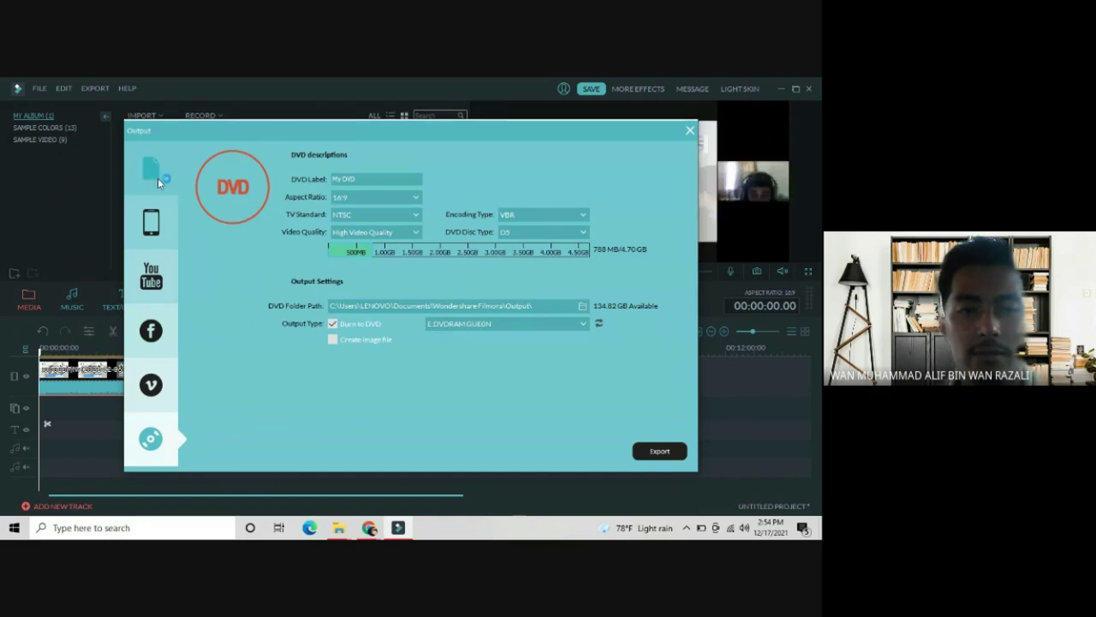
# - Review the export options for local file formats, devices, YouTube, Facebook, Vimeo and DVD, and leave without exporting
pyautogui.click(158, 179)
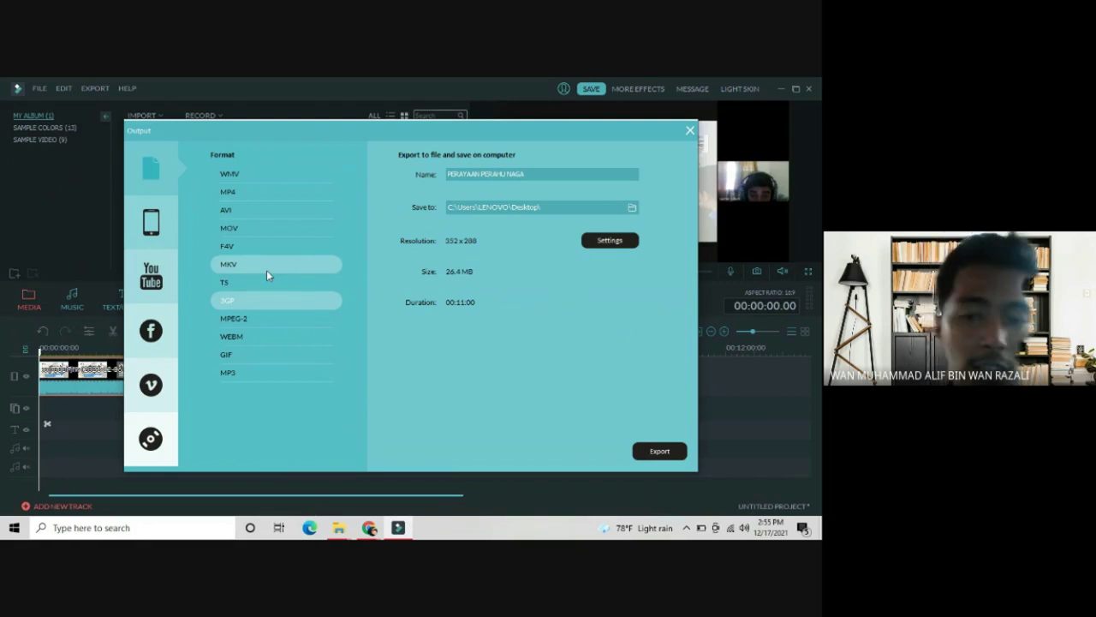
pyautogui.click(165, 228)
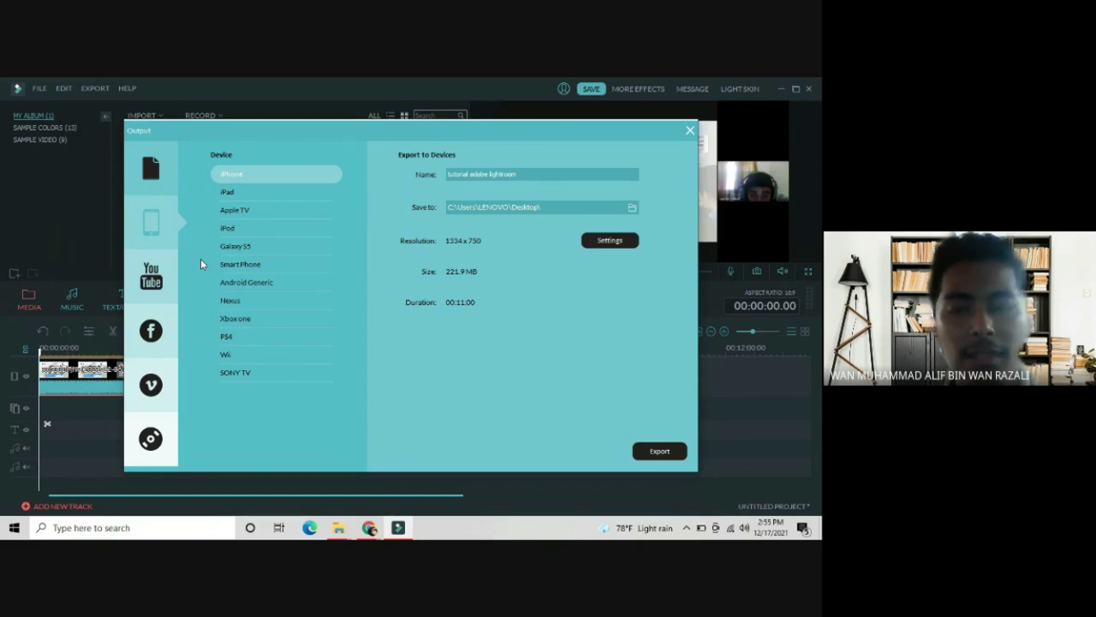
pyautogui.click(167, 277)
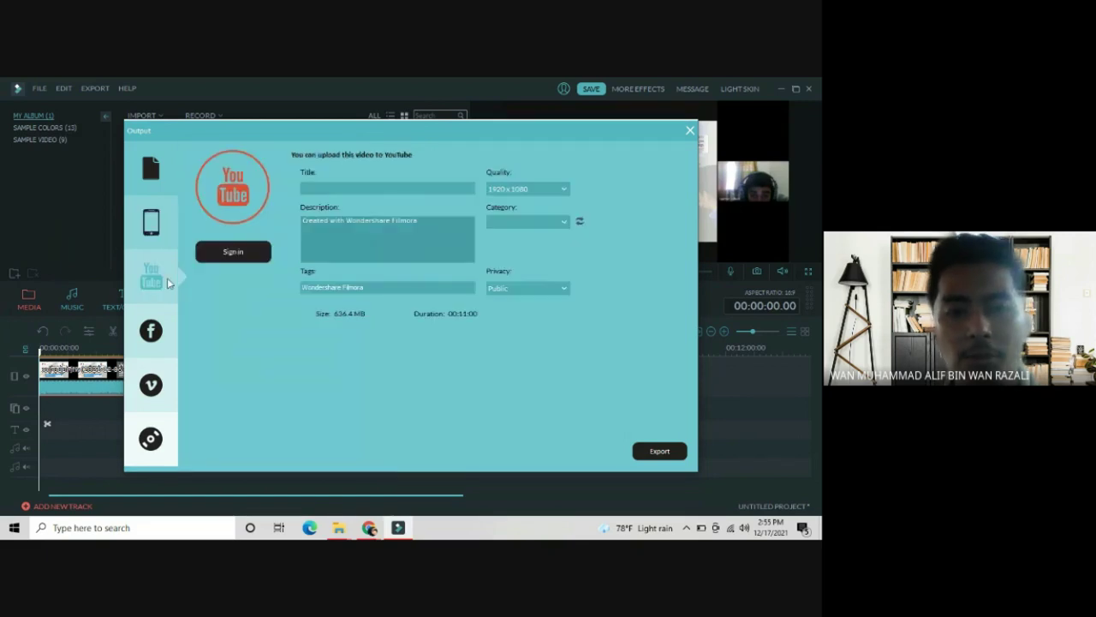
pyautogui.click(157, 332)
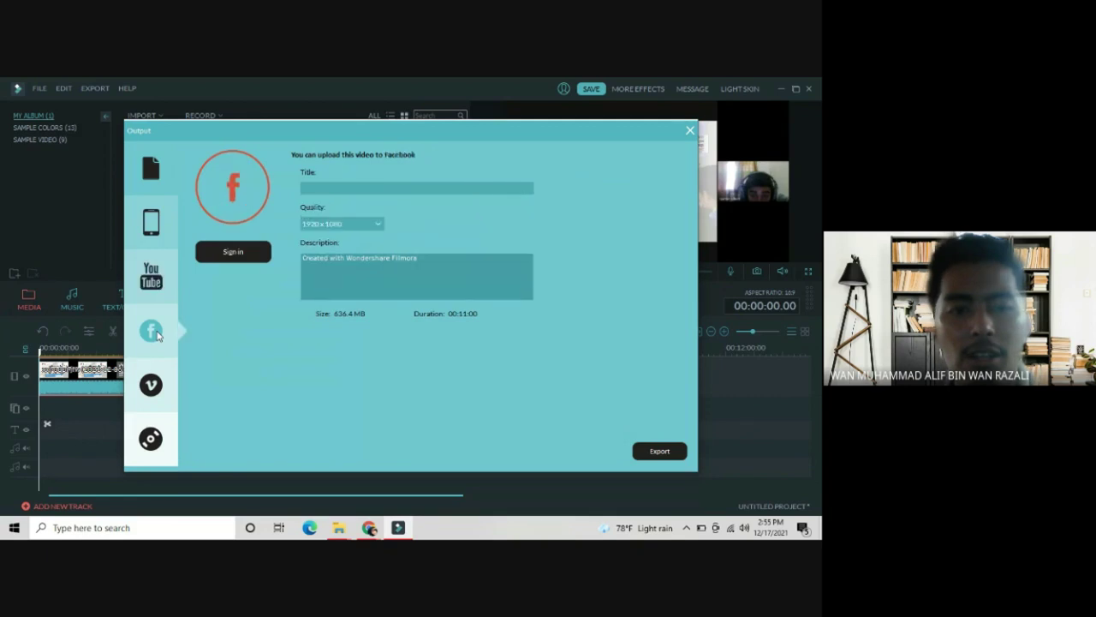
pyautogui.click(151, 385)
pyautogui.click(152, 439)
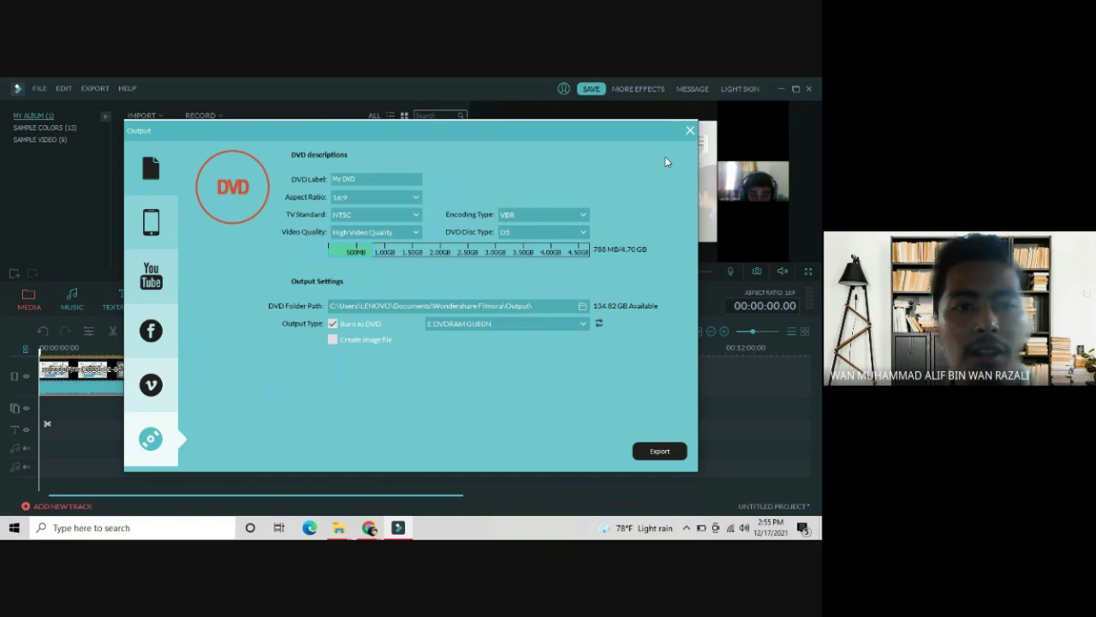
pyautogui.click(690, 131)
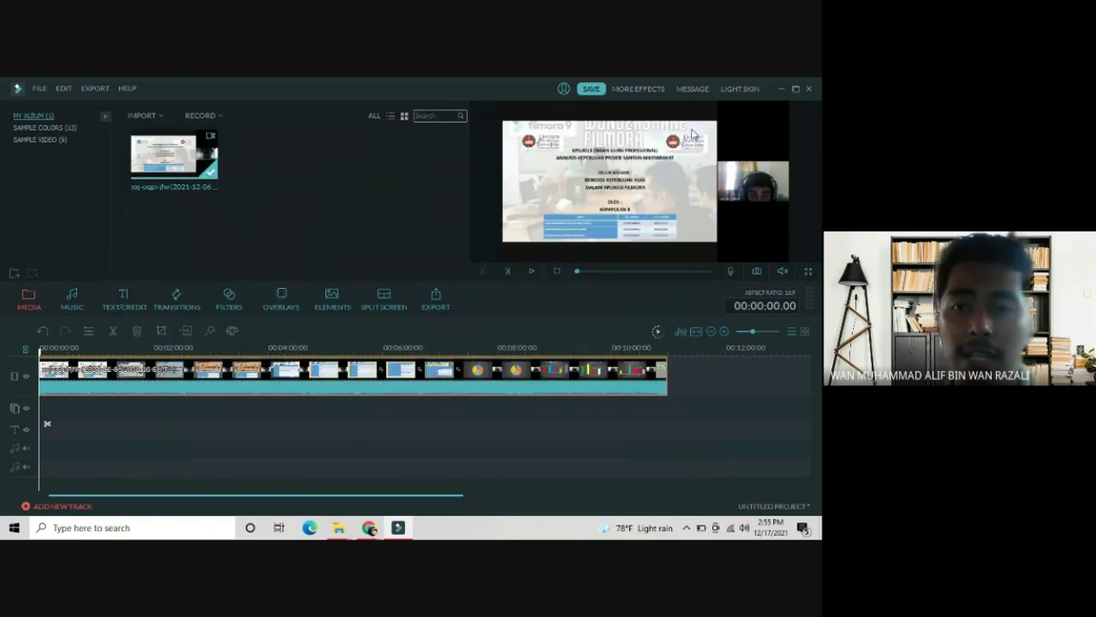